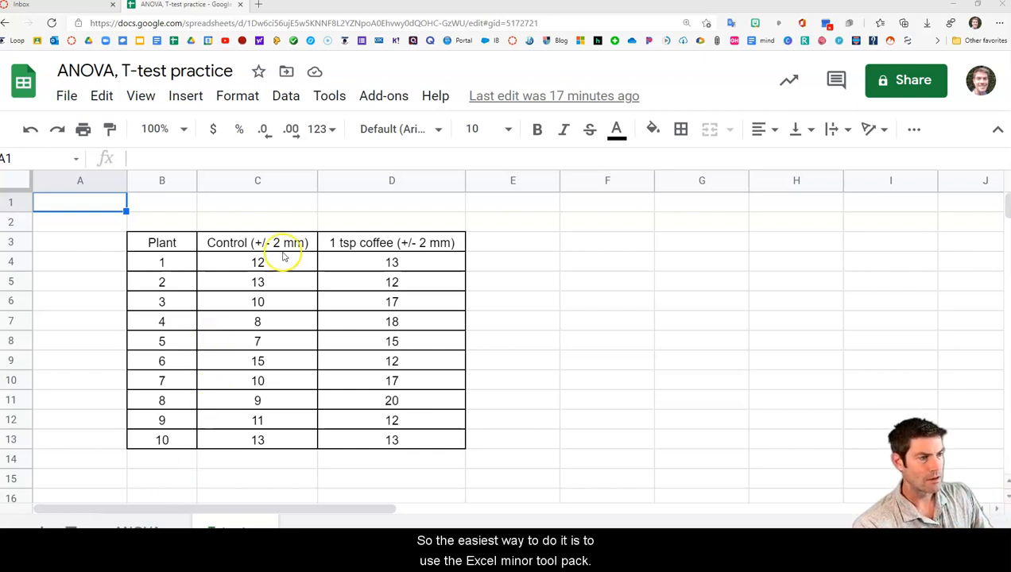
# - Start the XLMiner Analysis ToolPak add-on and open the settings for t-Test: Two-Sample Assuming Unequal Variances
pyautogui.click(387, 98)
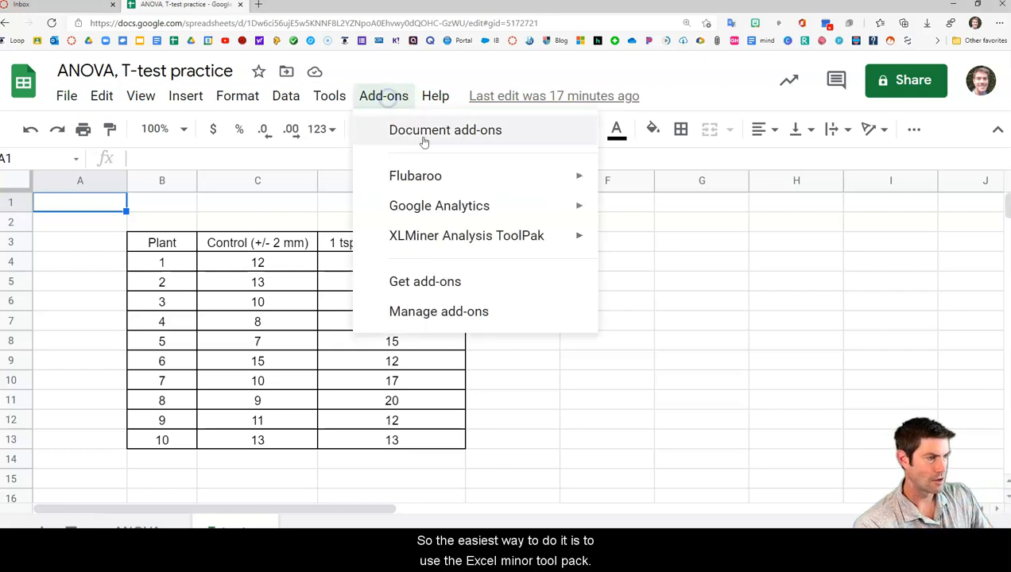
pyautogui.moveTo(459, 238)
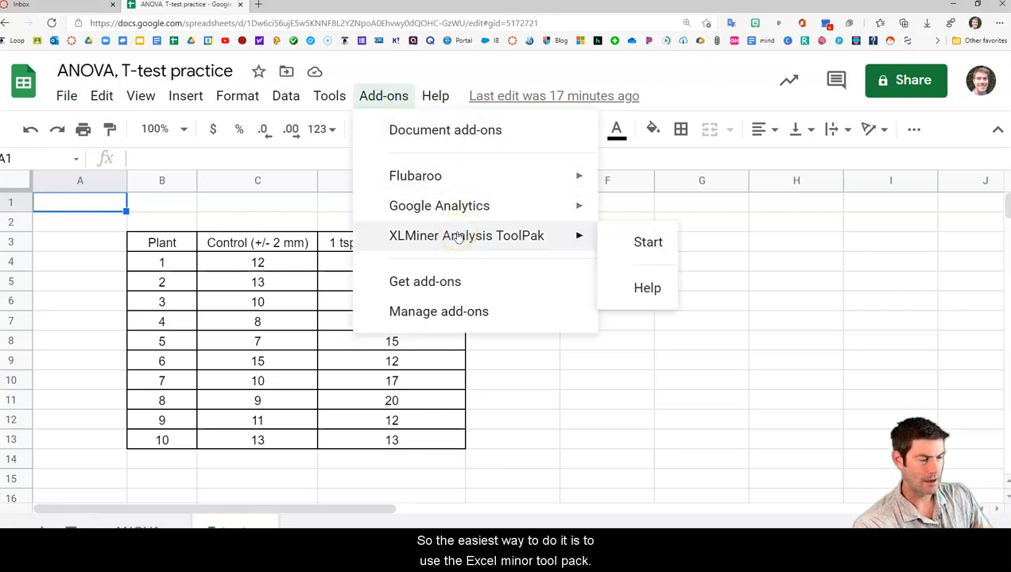
pyautogui.click(648, 243)
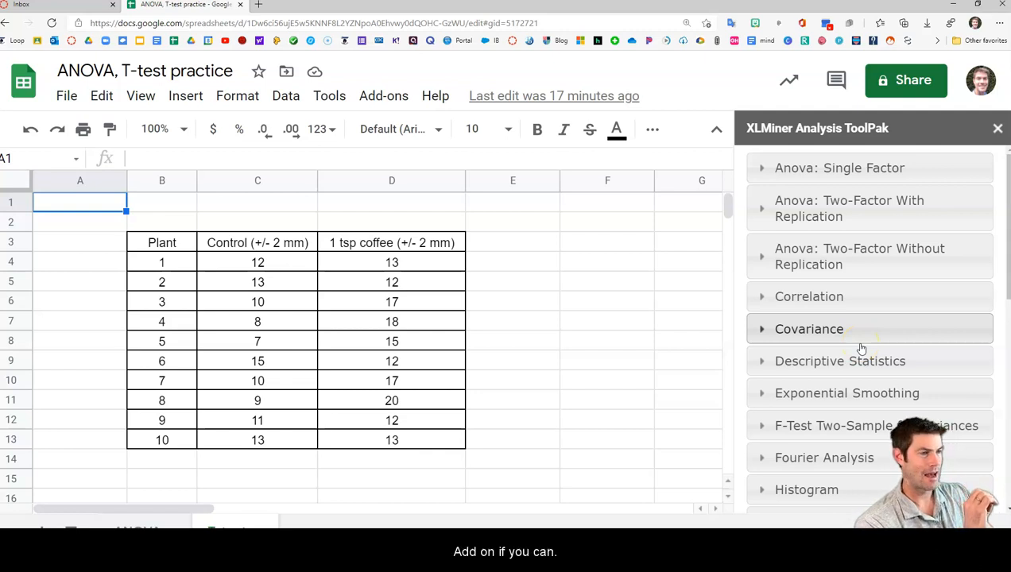
pyautogui.scroll(-3, 859, 422)
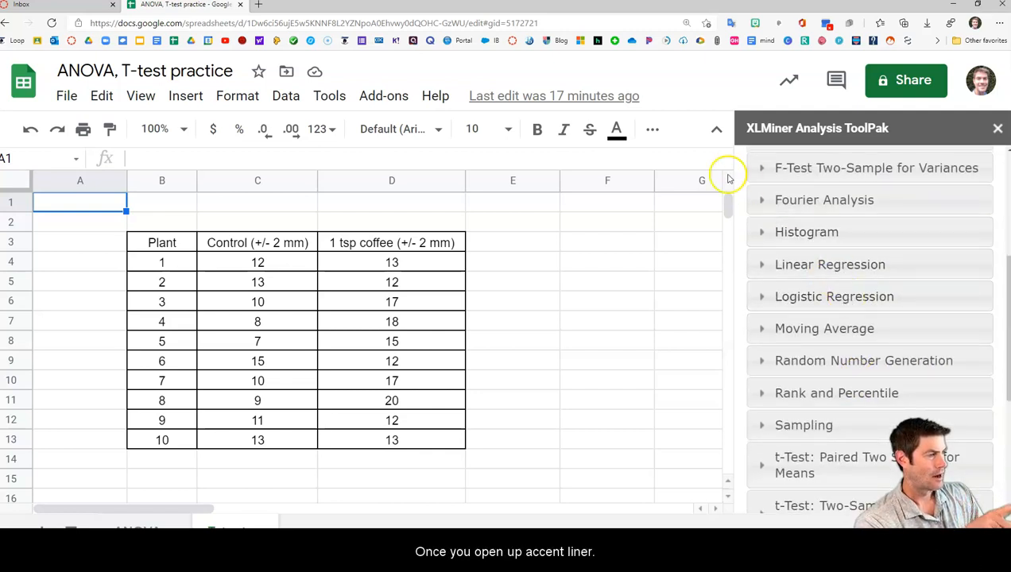
pyautogui.scroll(-3, 847, 227)
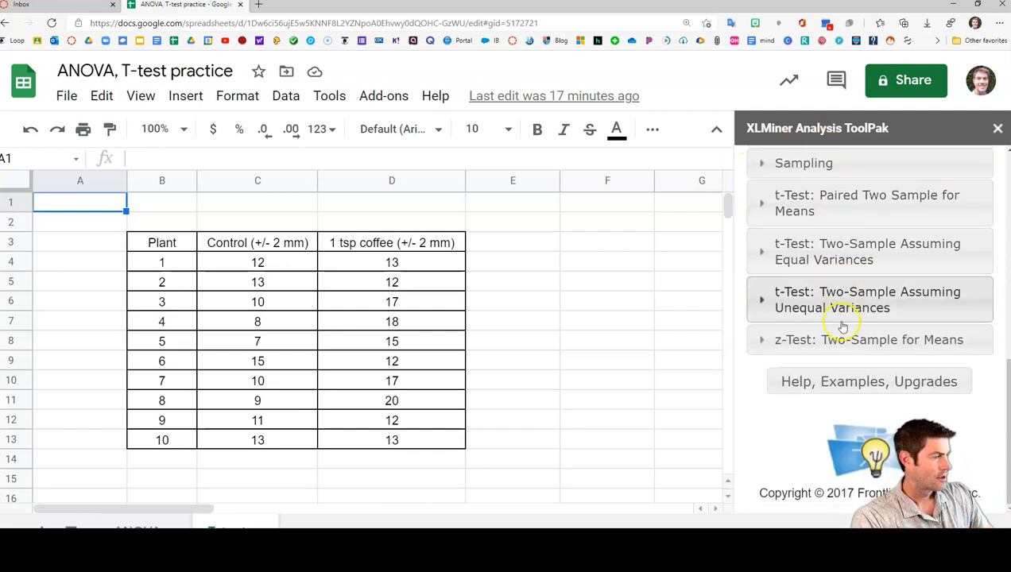
pyautogui.scroll(2, 839, 291)
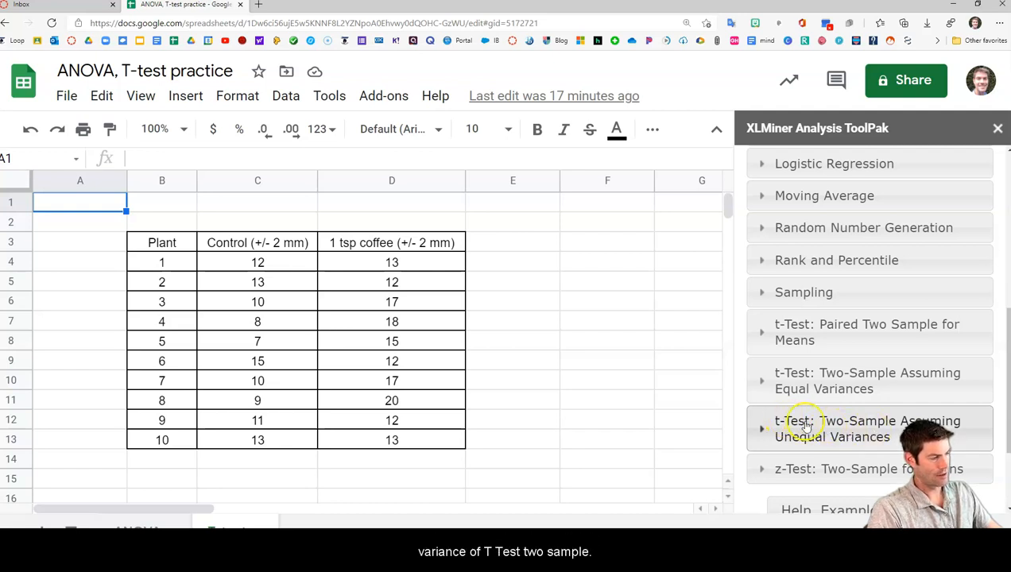
pyautogui.click(865, 435)
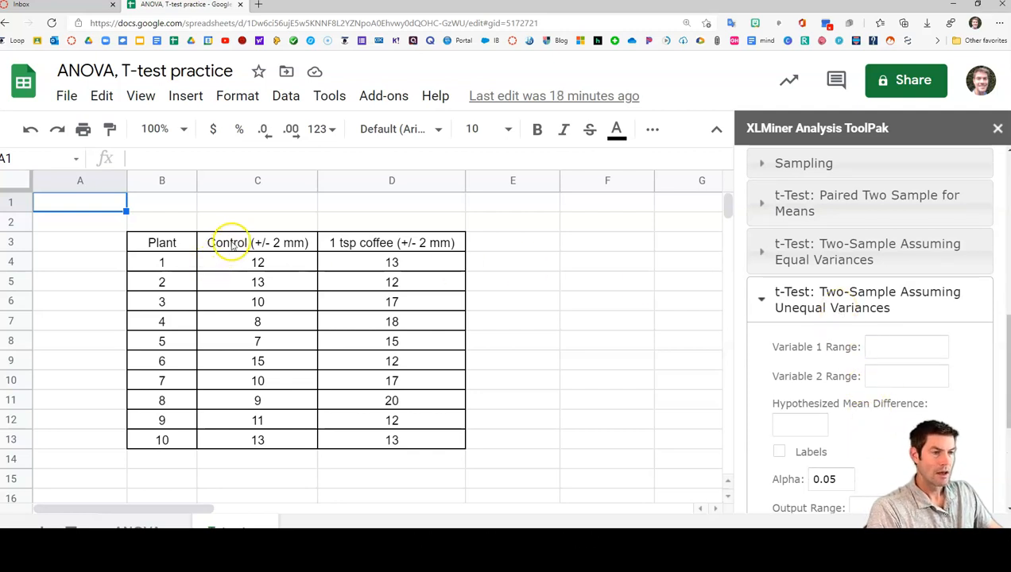
# - Set the t-test's Variable 1 range to the Control data C3:C13 and Variable 2 range to the coffee data D3:D13
pyautogui.moveTo(231, 246); pyautogui.dragTo(258, 441)
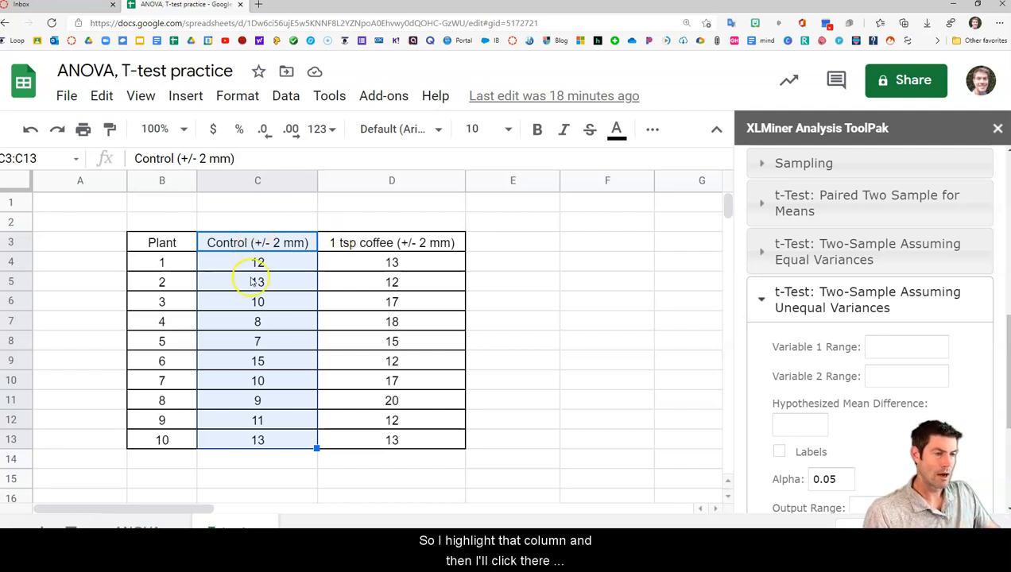
pyautogui.click(912, 346)
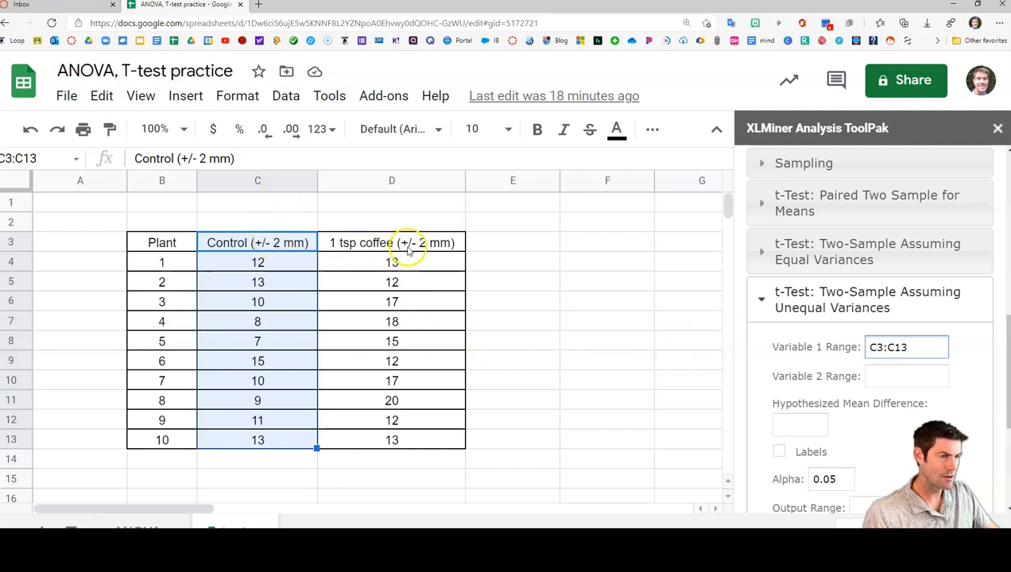
pyautogui.click(886, 378)
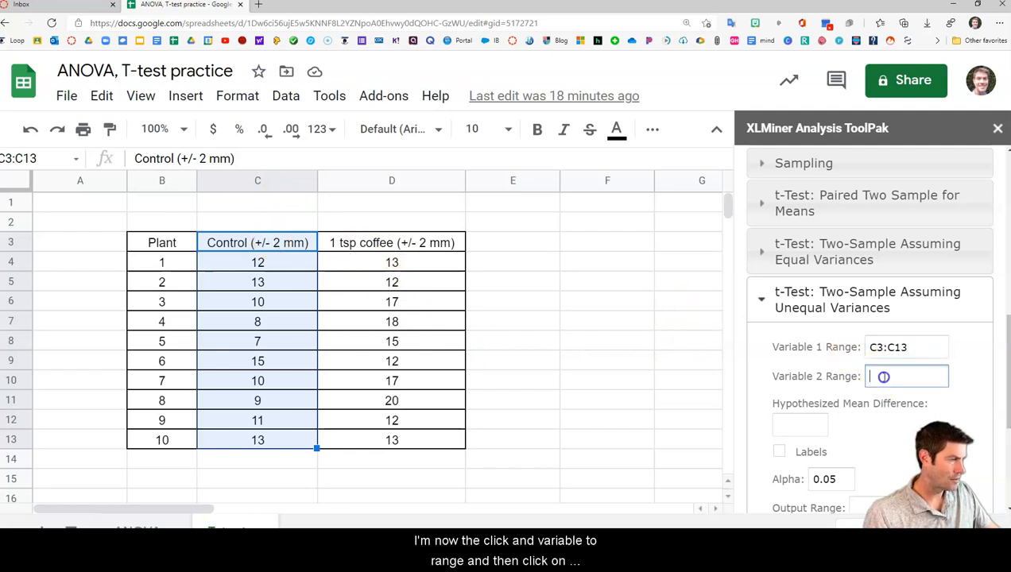
pyautogui.click(420, 250)
pyautogui.moveTo(420, 253); pyautogui.dragTo(407, 439)
pyautogui.click(932, 375)
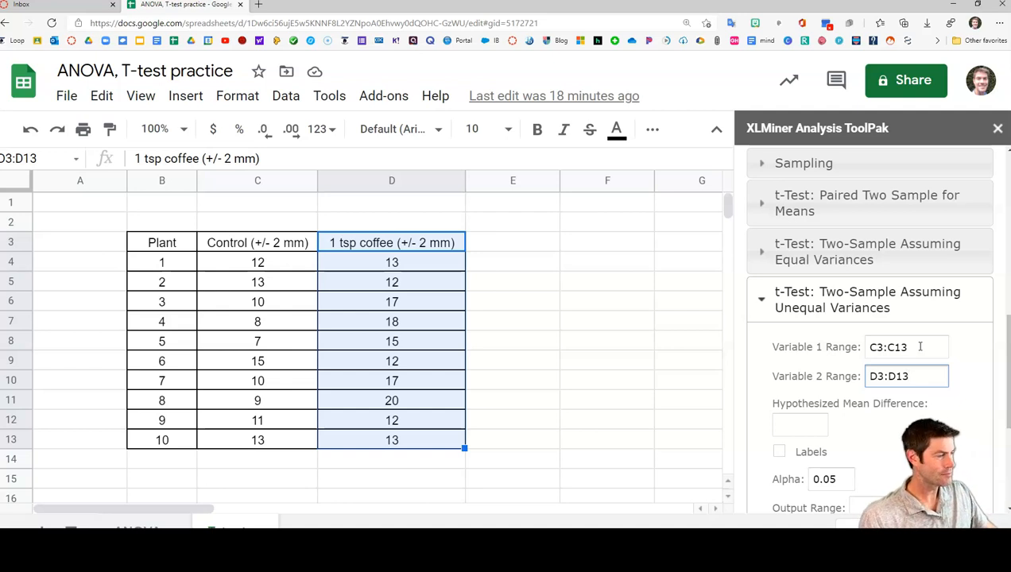
pyautogui.click(923, 346)
pyautogui.click(925, 378)
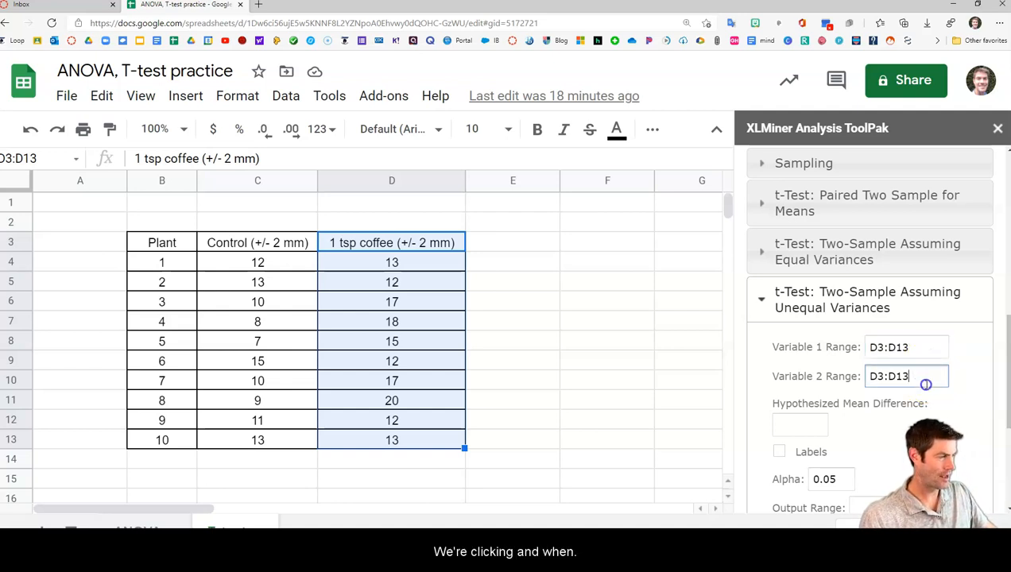
pyautogui.click(927, 350)
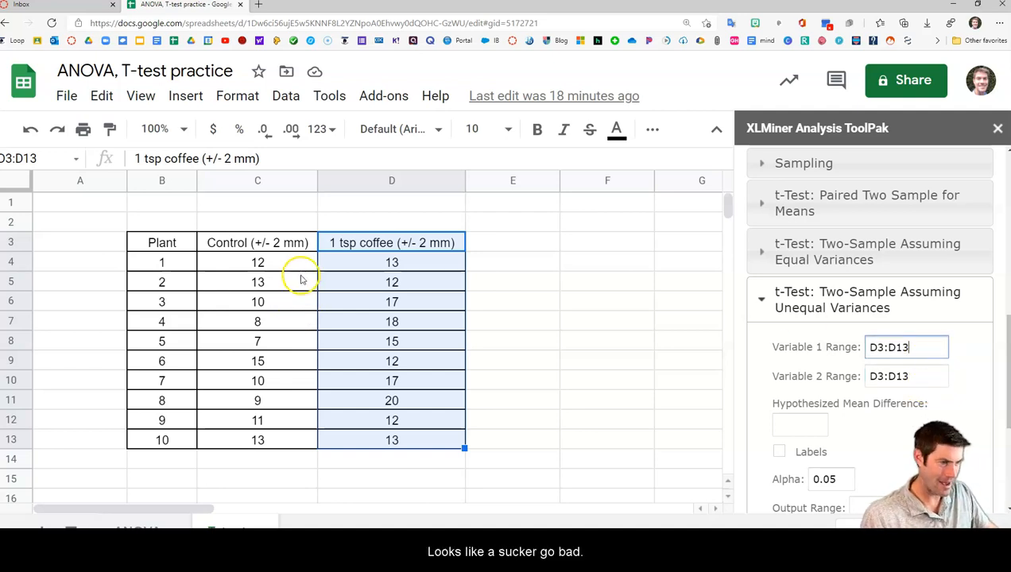
# - Correct the t-test's Variable 1 range to C3:C13, covering the Control column with its header
pyautogui.moveTo(283, 242); pyautogui.dragTo(266, 442)
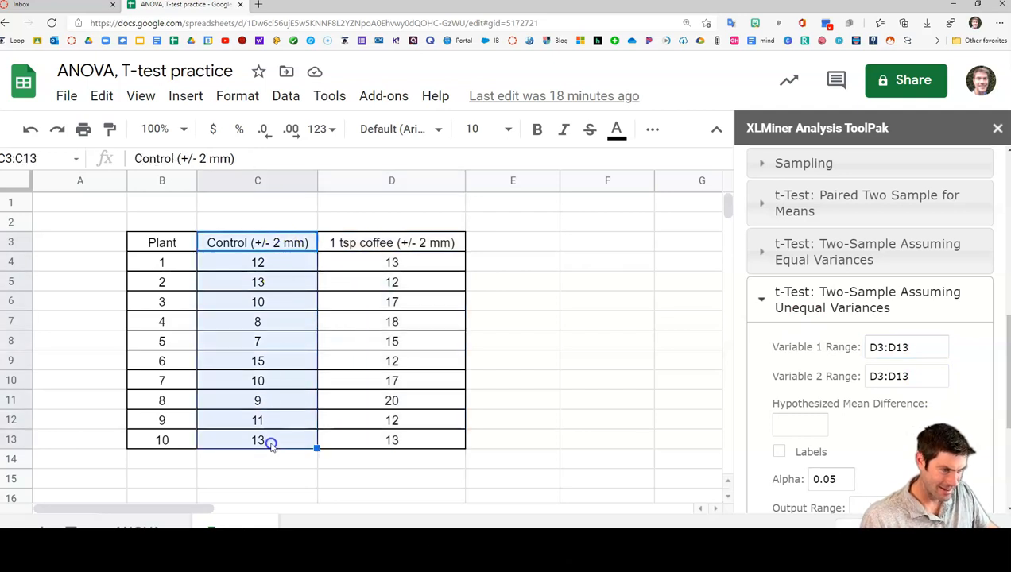
pyautogui.click(911, 348)
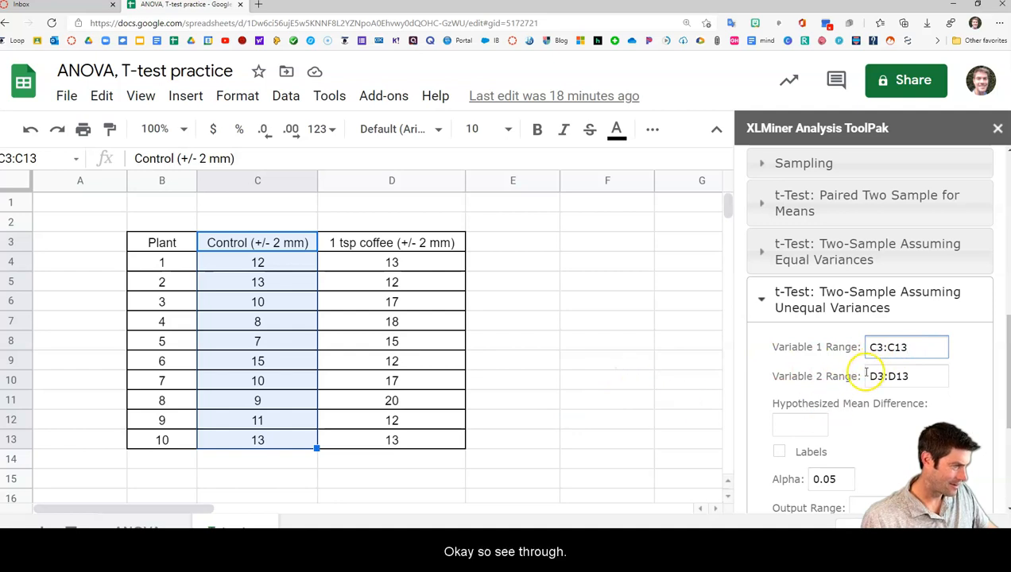
pyautogui.click(965, 350)
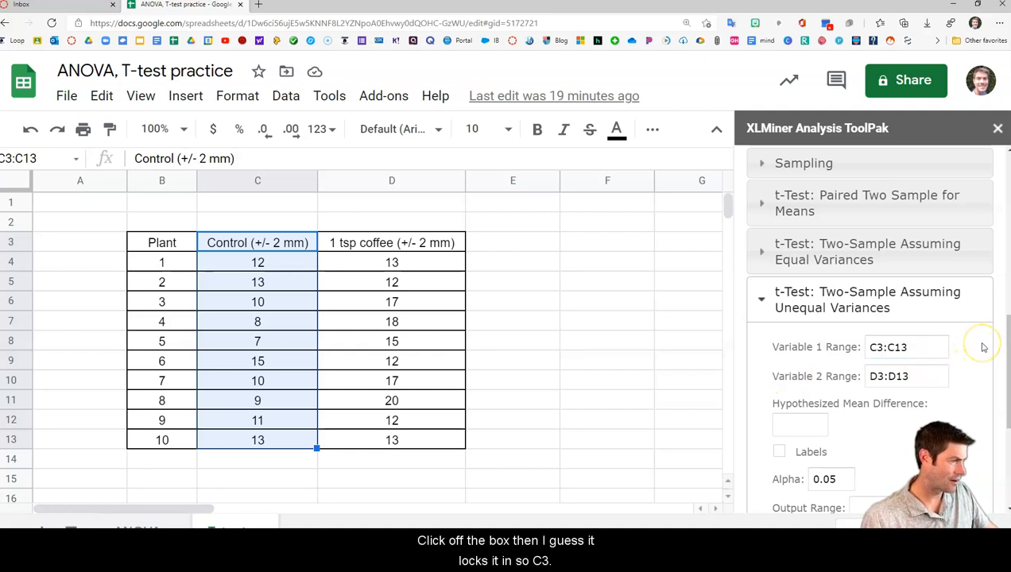
pyautogui.click(947, 364)
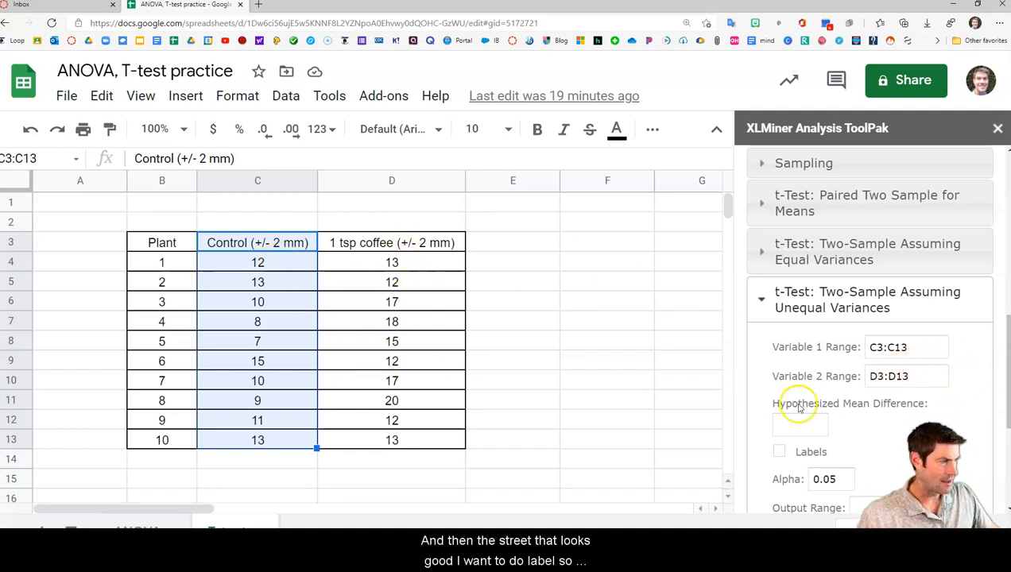
# - Turn on Labels for the t-test and set its output range to cell B15 below the data table
pyautogui.click(779, 452)
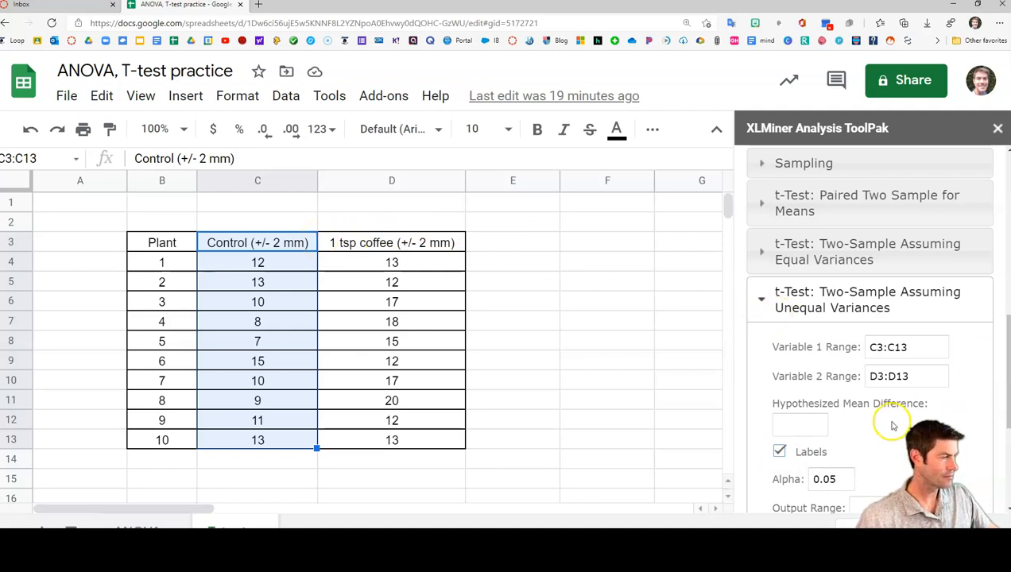
pyautogui.scroll(-2, 891, 419)
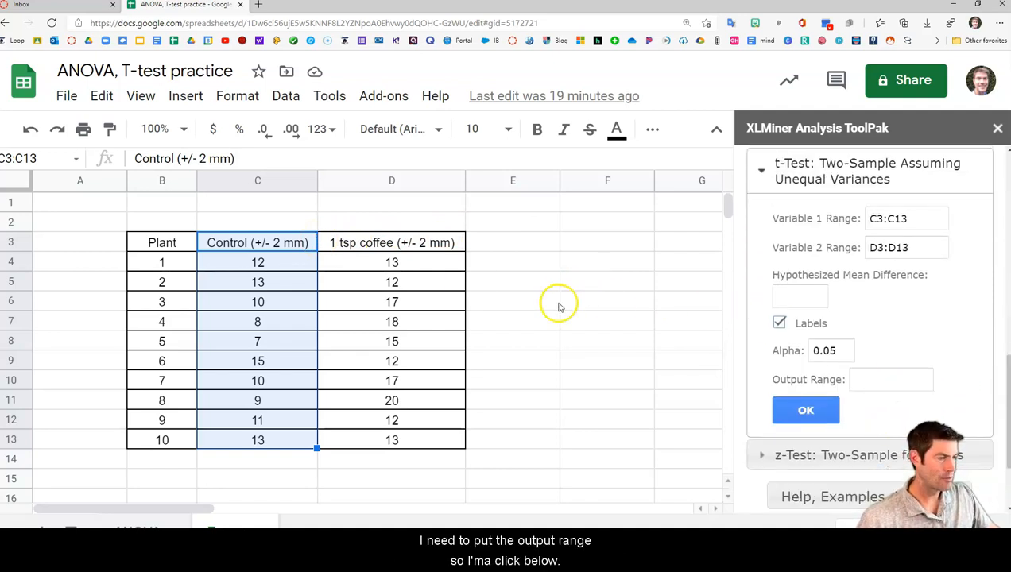
pyautogui.scroll(-1, 448, 358)
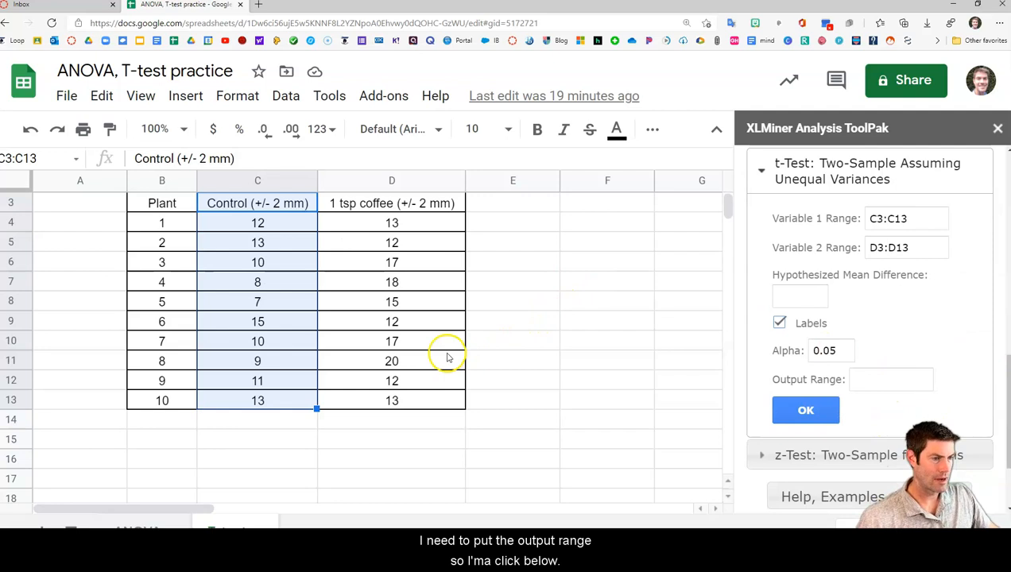
pyautogui.click(159, 440)
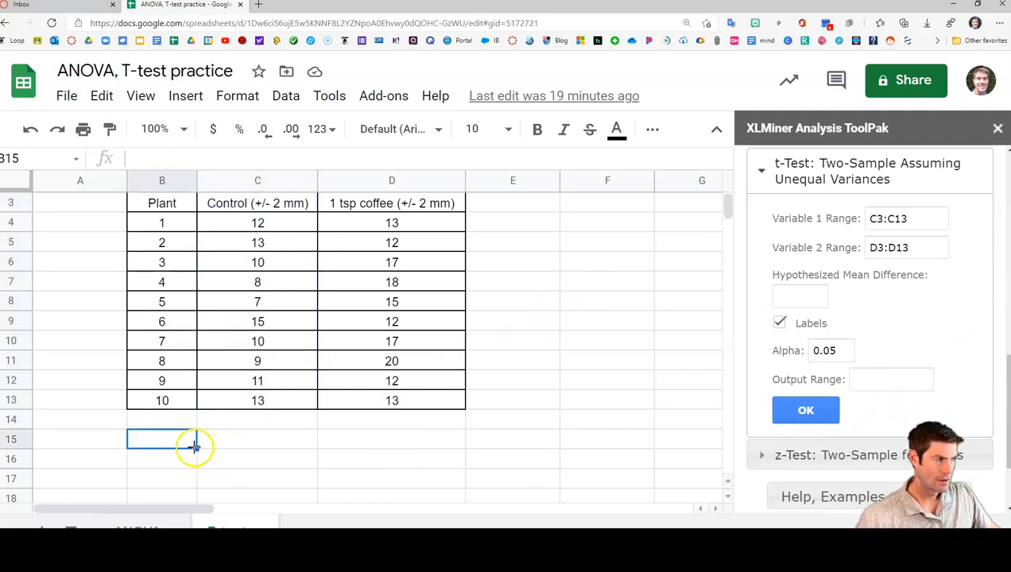
pyautogui.click(906, 377)
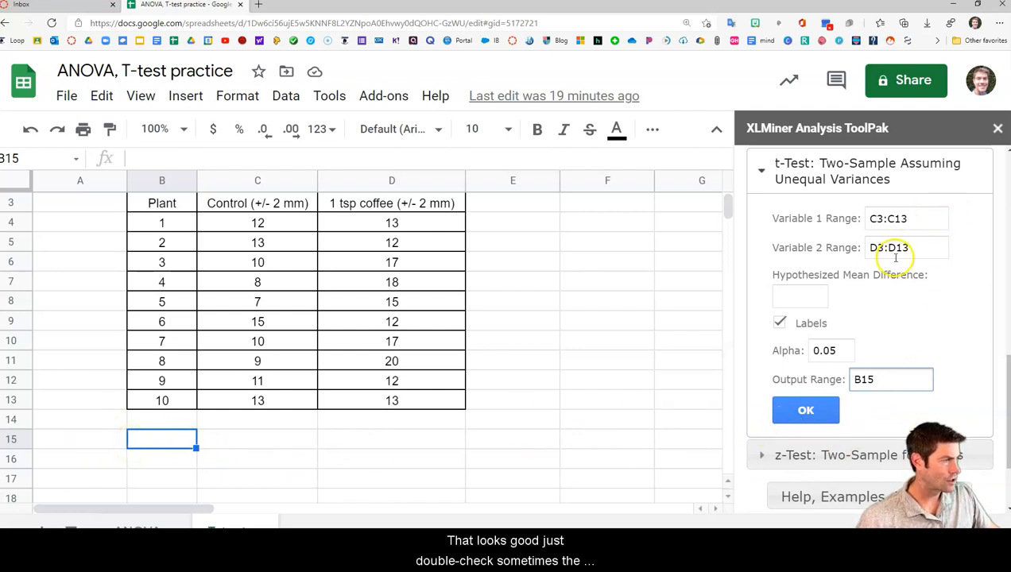
# - Recheck the t-test's variable ranges and run the analysis
pyautogui.scroll(3, 906, 223)
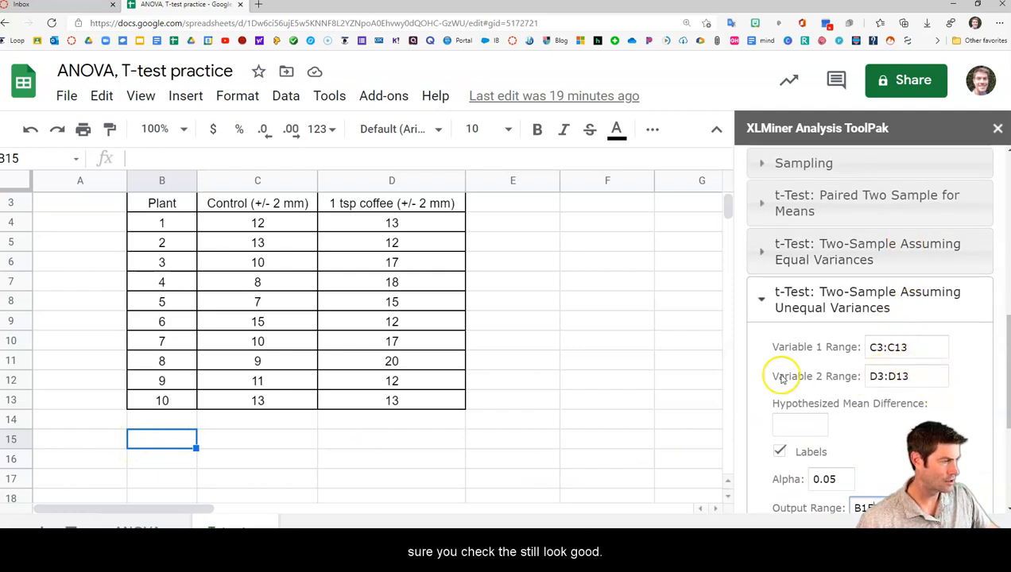
pyautogui.scroll(-5, 955, 406)
pyautogui.click(811, 295)
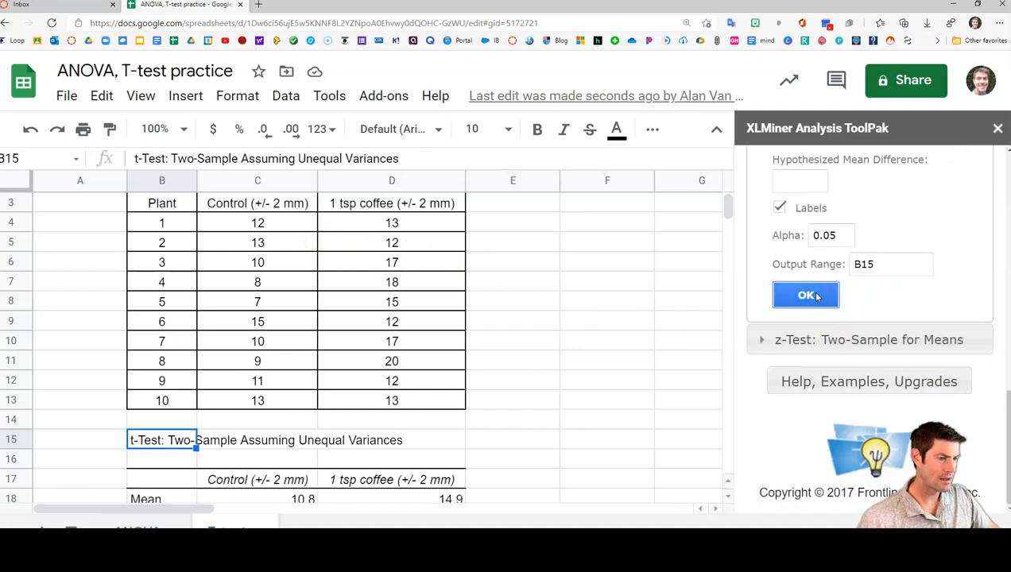
# - Highlight the two-tail P(T<=t) label and value in B26:C26 of the t-test results with a yellow fill
pyautogui.scroll(-1, 338, 395)
pyautogui.scroll(-1, 337, 395)
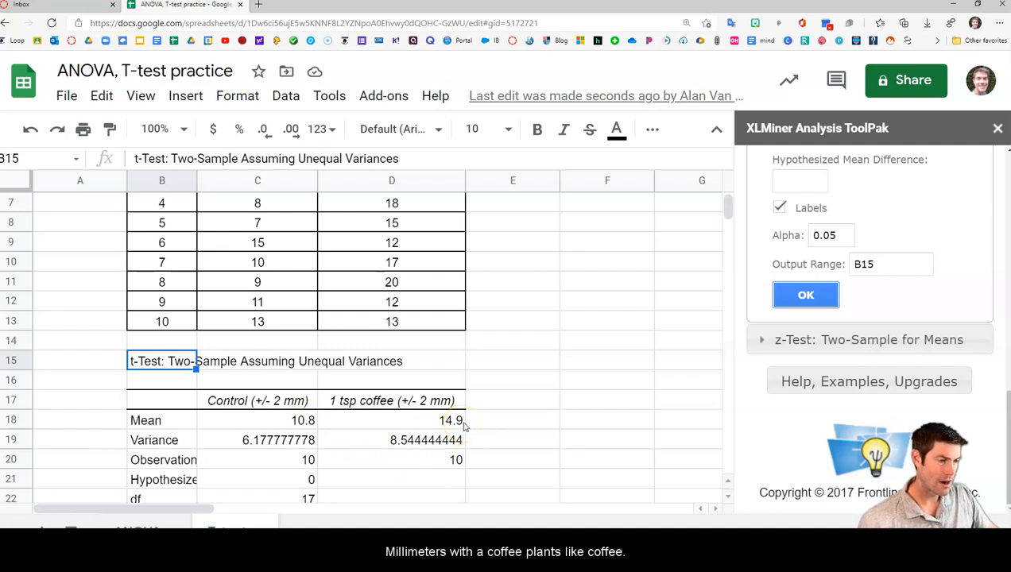
pyautogui.scroll(-3, 465, 427)
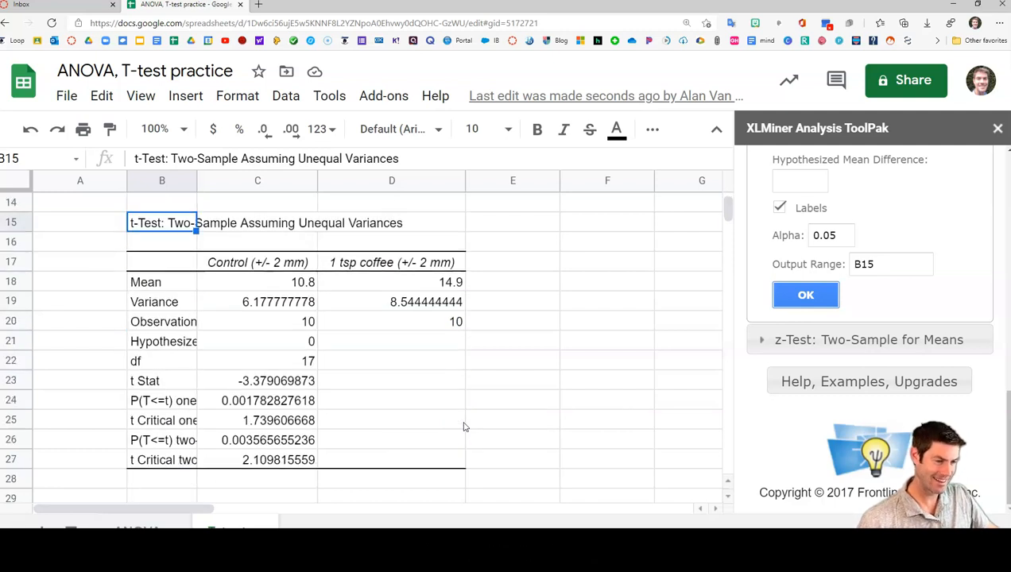
pyautogui.click(185, 442)
pyautogui.moveTo(190, 445); pyautogui.dragTo(267, 441)
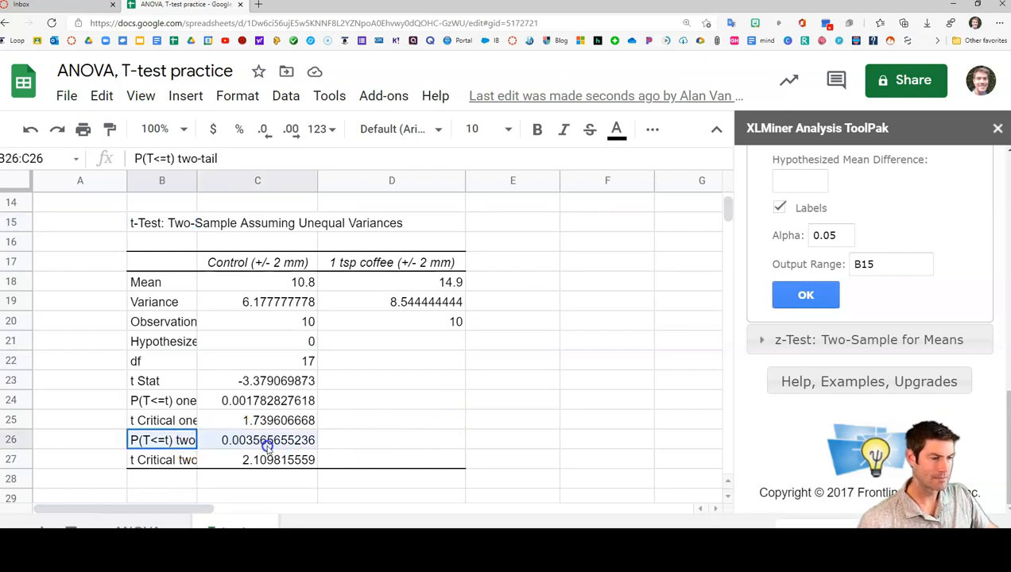
pyautogui.click(652, 128)
pyautogui.click(266, 164)
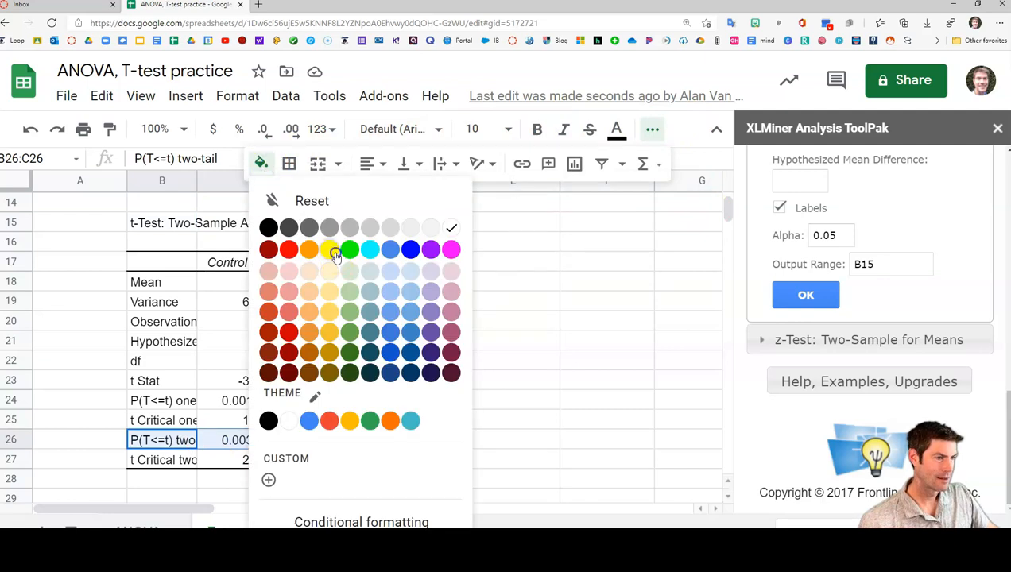
pyautogui.click(333, 253)
# - Close the XLMiner sidebar and enter in D26 "If the p-value is less than 0.05, there is a significant difference between the groups"
pyautogui.click(383, 442)
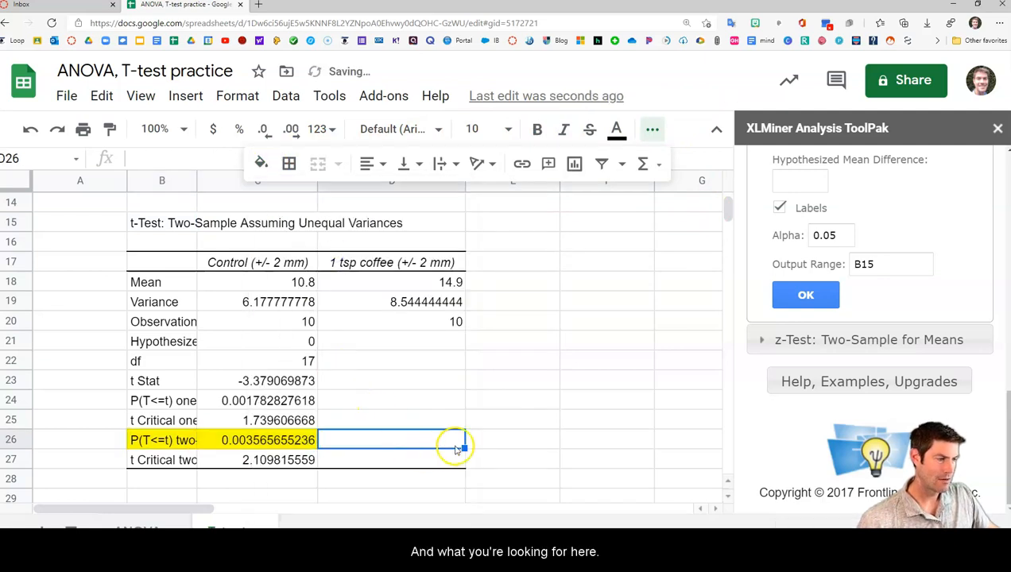
pyautogui.click(998, 130)
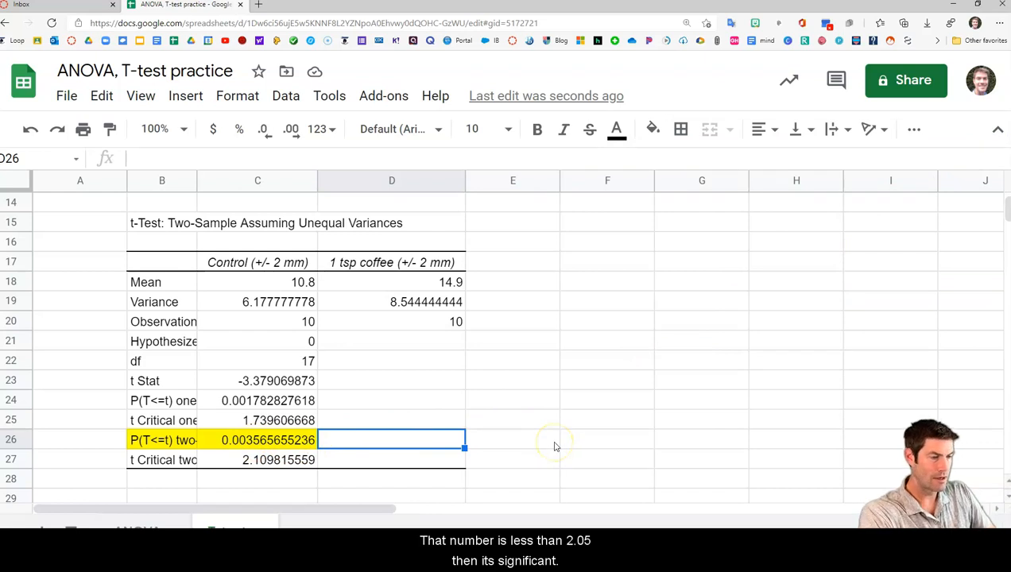
pyautogui.write('If the p-value is l')
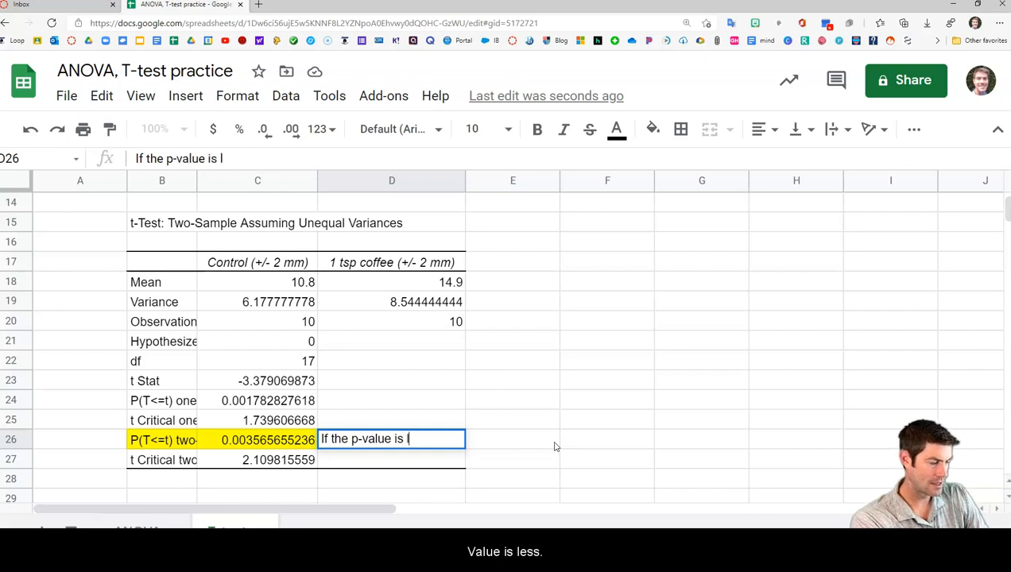
pyautogui.write('ess than 0.05')
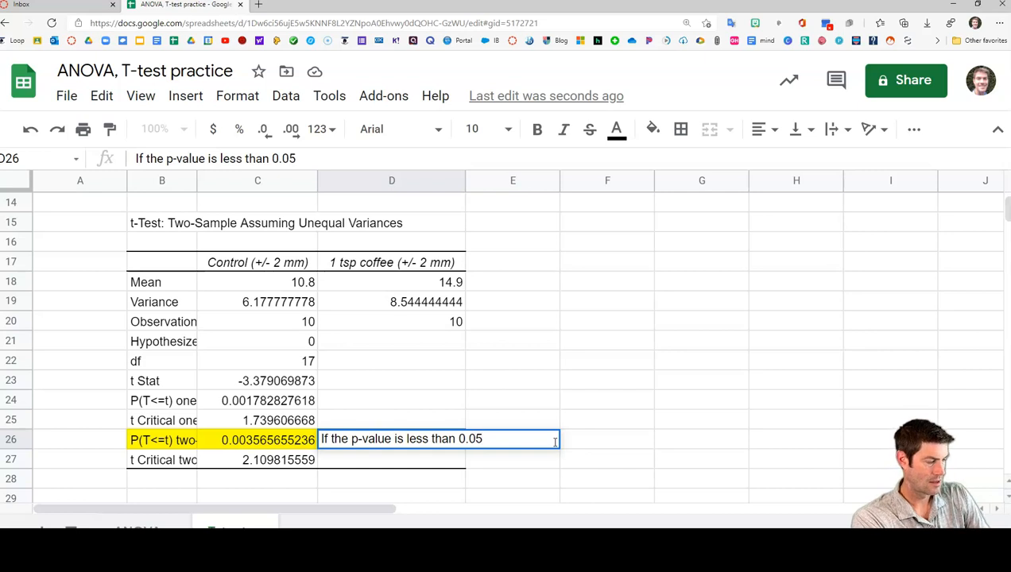
pyautogui.write(', there is a signifi')
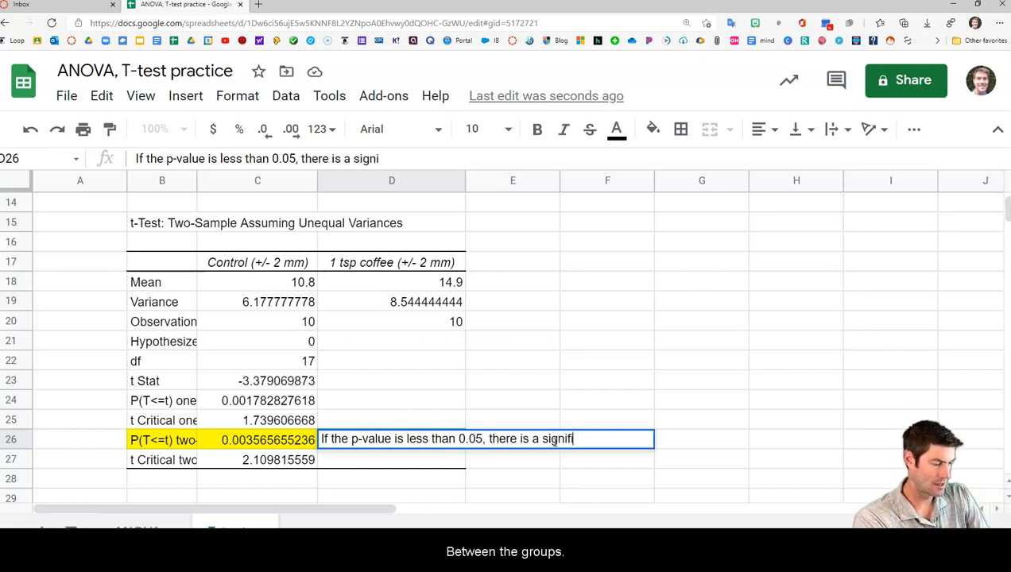
pyautogui.write('cant difference bece between the groups')
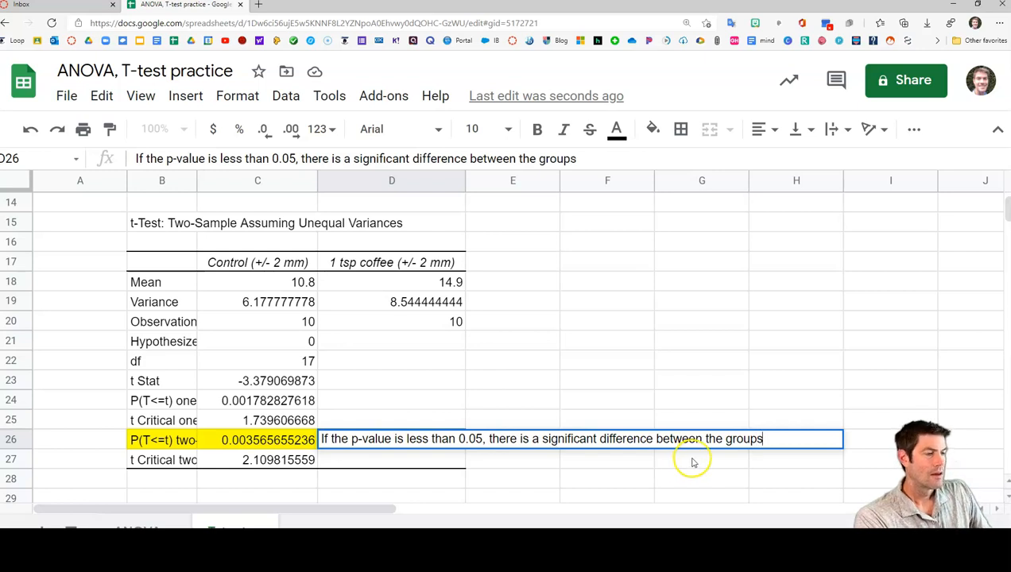
pyautogui.click(675, 379)
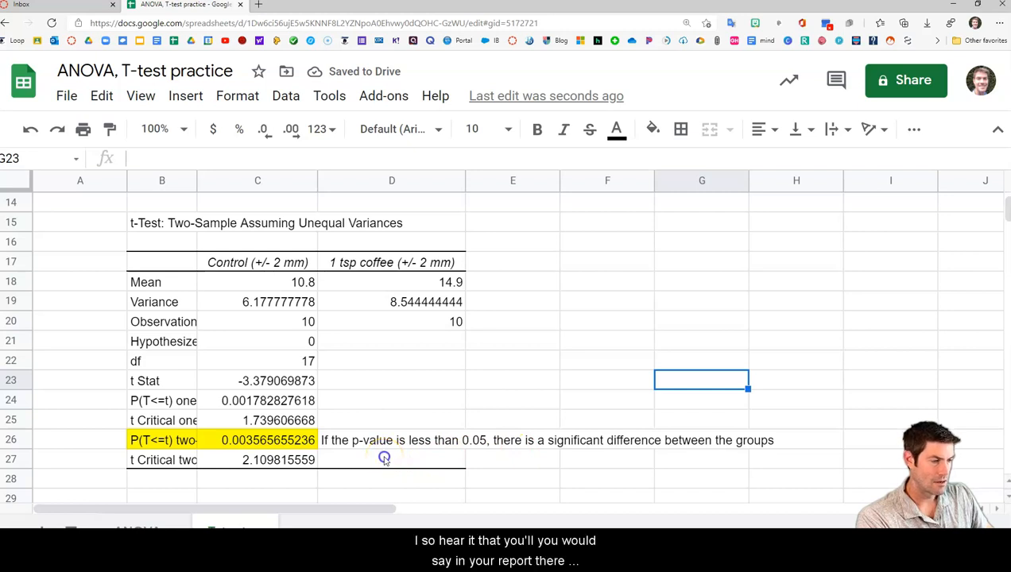
# - Enter in D27 "I reject the null hypothesis that coffee does not have a significant impact on radish growth"
pyautogui.click(384, 460)
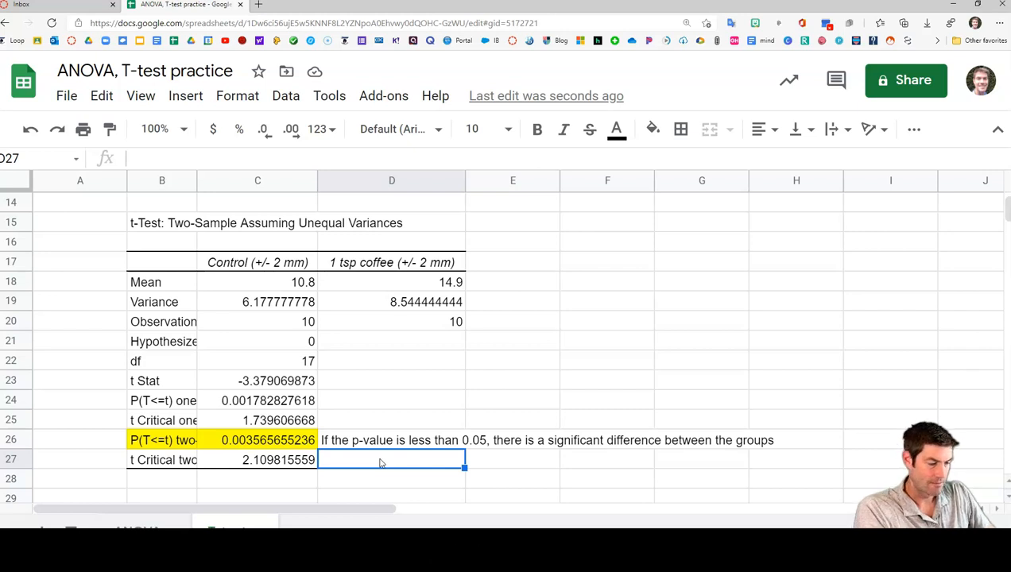
pyautogui.write('I re')
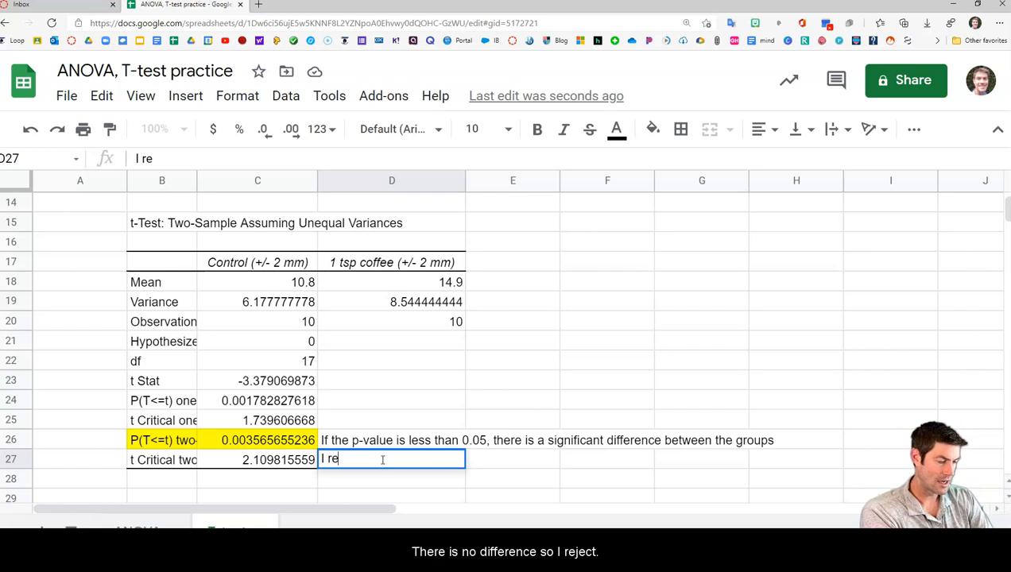
pyautogui.write('je')
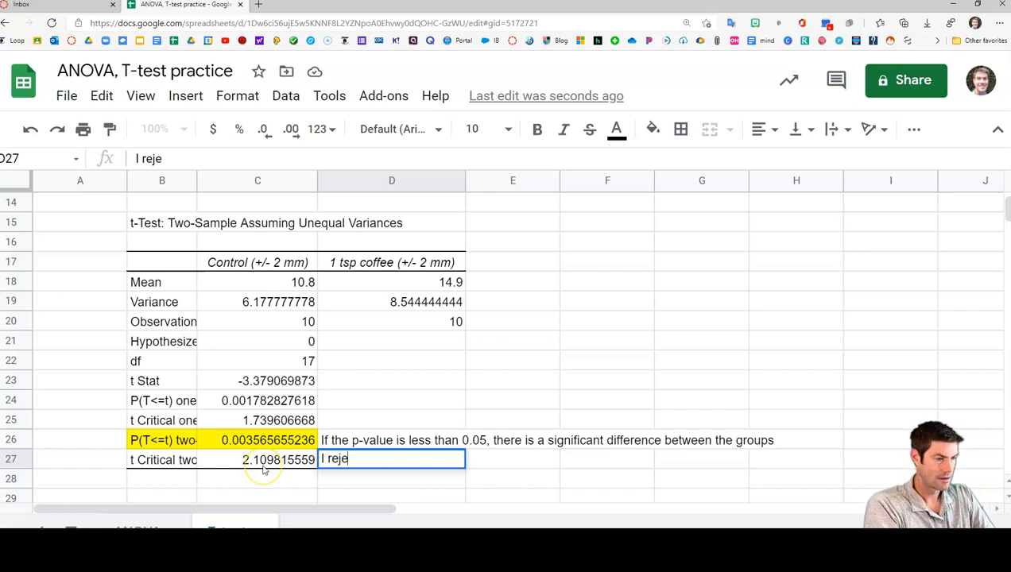
pyautogui.write('ct the n')
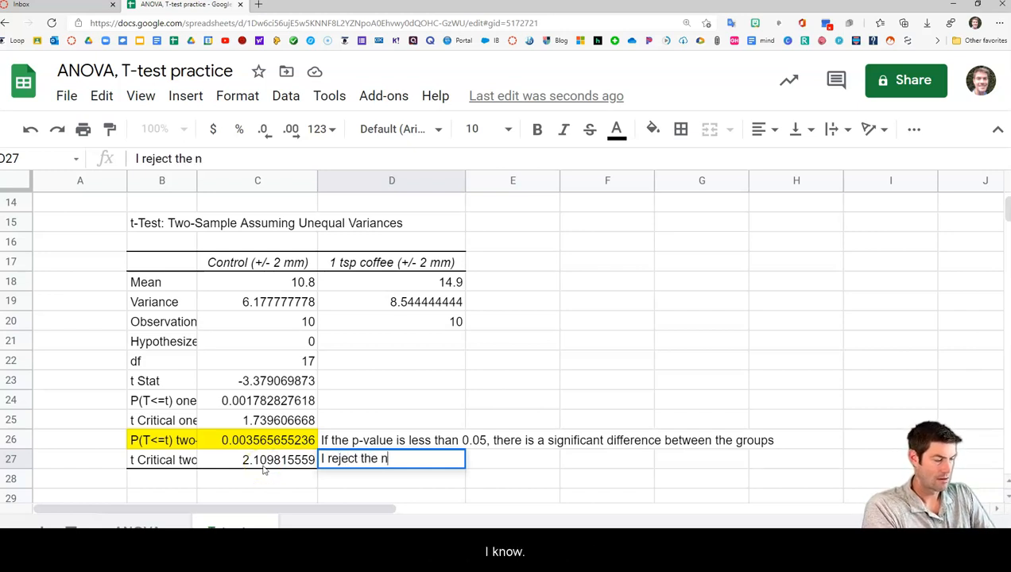
pyautogui.write('ull hypo')
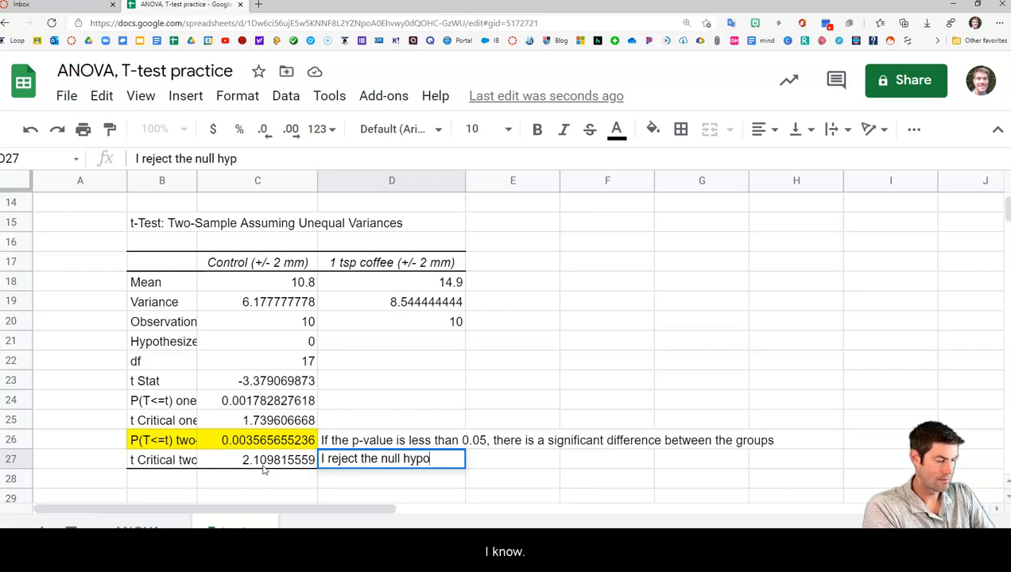
pyautogui.write('thesis')
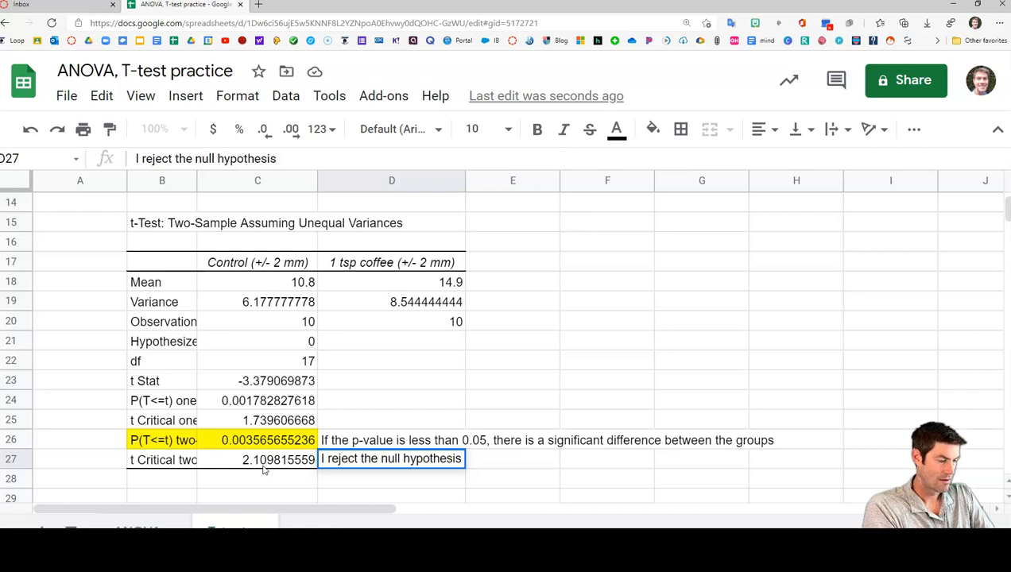
pyautogui.write(' that the re')
pyautogui.press('BackSpace')
pyautogui.press('BackSpace')
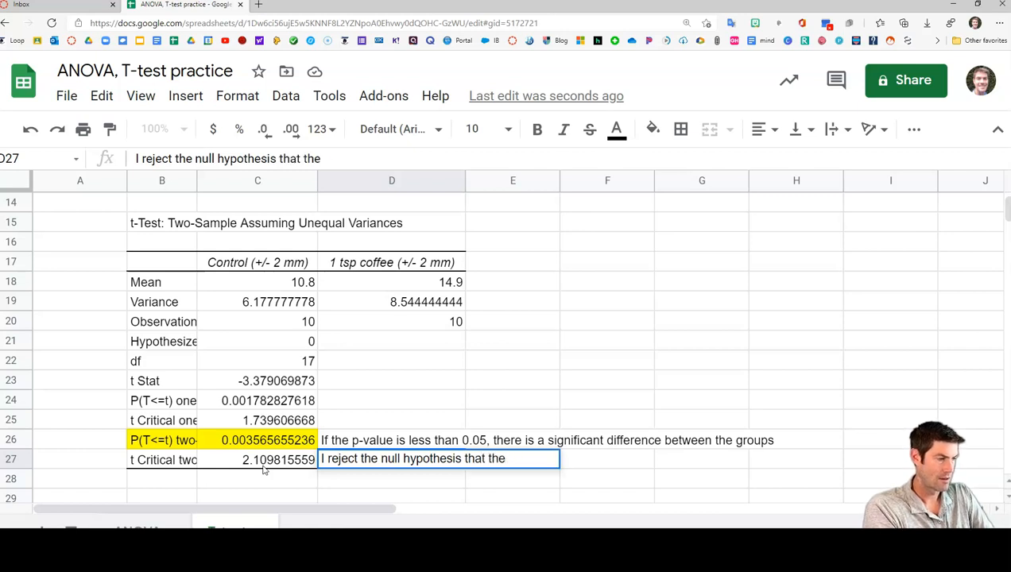
pyautogui.press('BackSpace')
pyautogui.press('BackSpace')
pyautogui.press('BackSpace')
pyautogui.press('BackSpace')
pyautogui.write('cofee')
pyautogui.press('BackSpace')
pyautogui.press('BackSpace')
pyautogui.press('BackSpace')
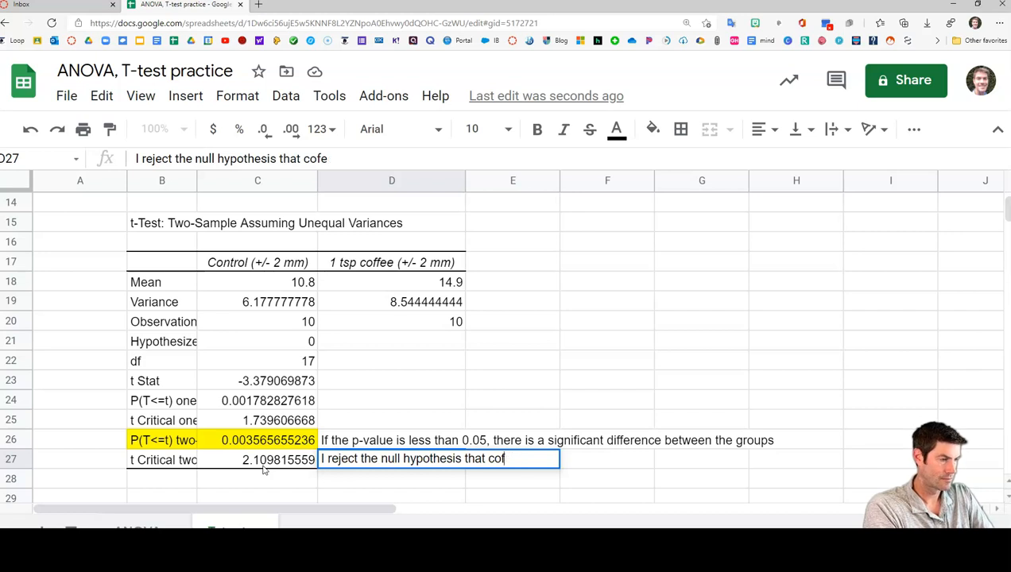
pyautogui.write('fee does n')
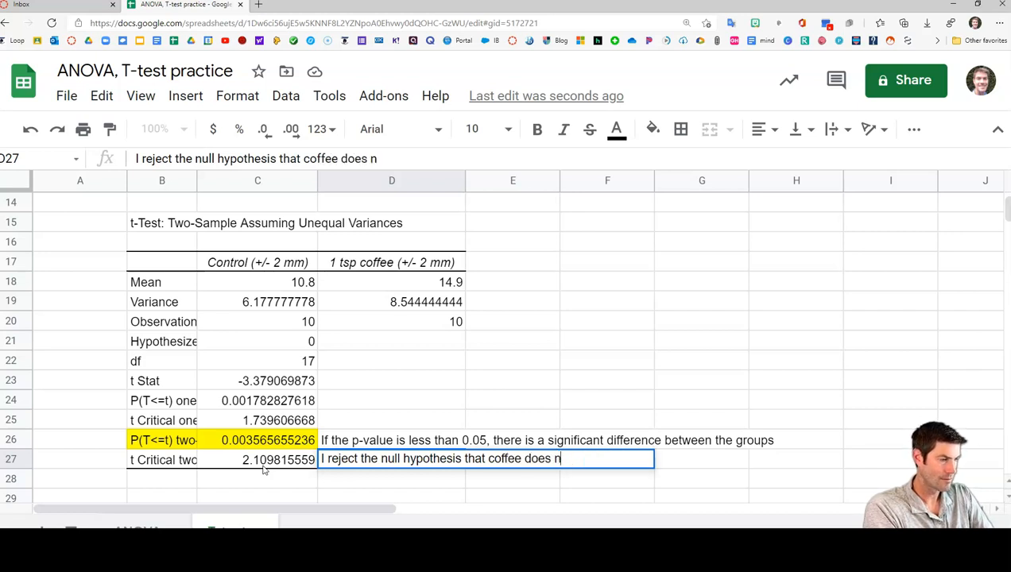
pyautogui.write('ot have a significan t')
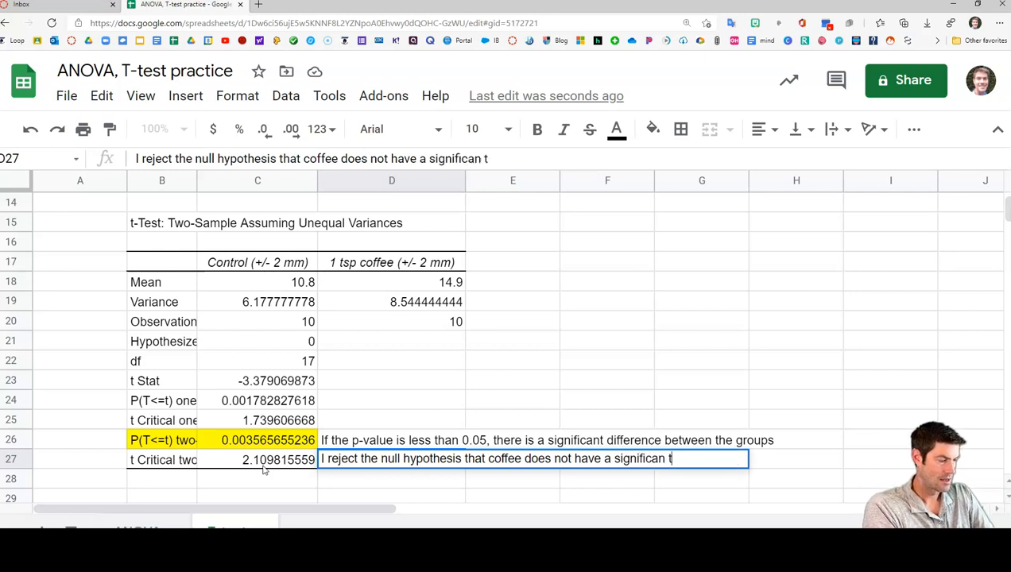
pyautogui.write(' impact ')
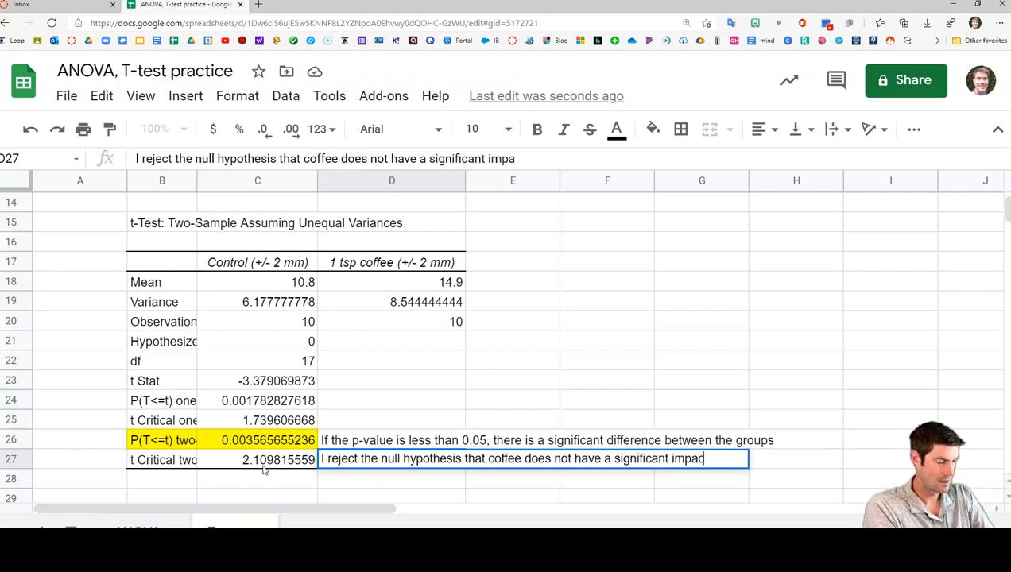
pyautogui.write('on radis')
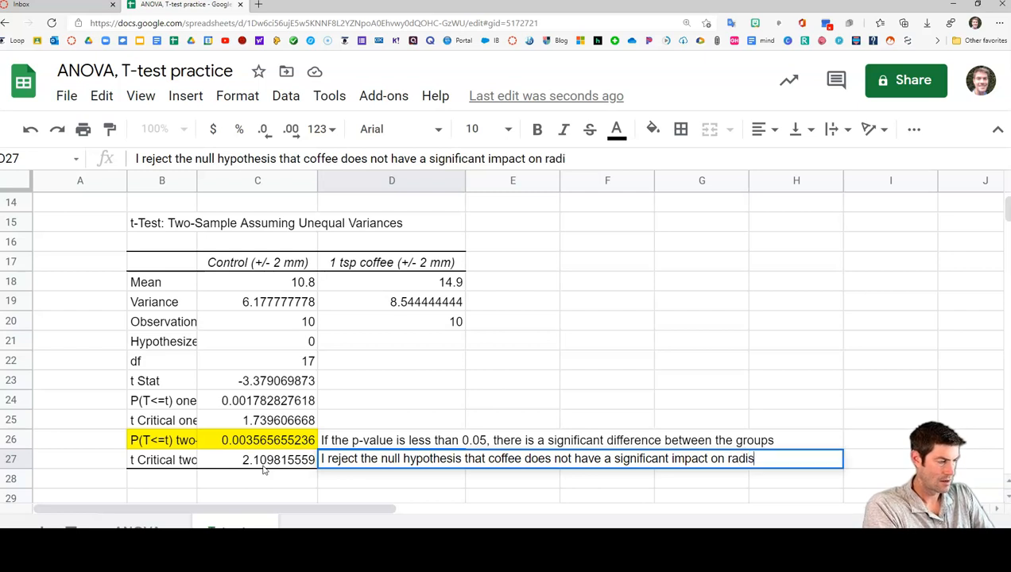
pyautogui.write('h growth')
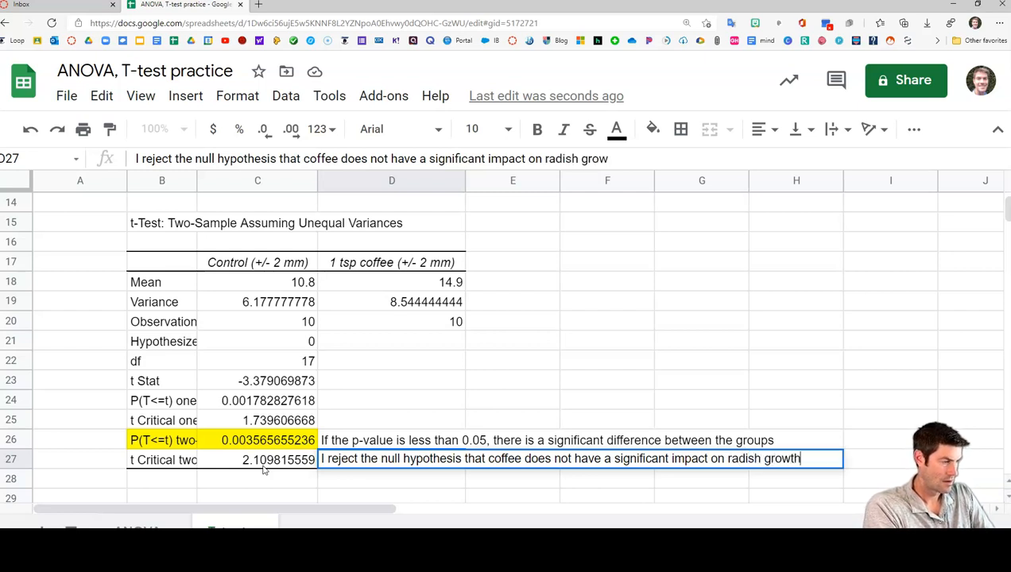
# - Enter in D28 "I accept the alternative hypothesis that coffee has a significant impact on radish growth."
pyautogui.click(355, 478)
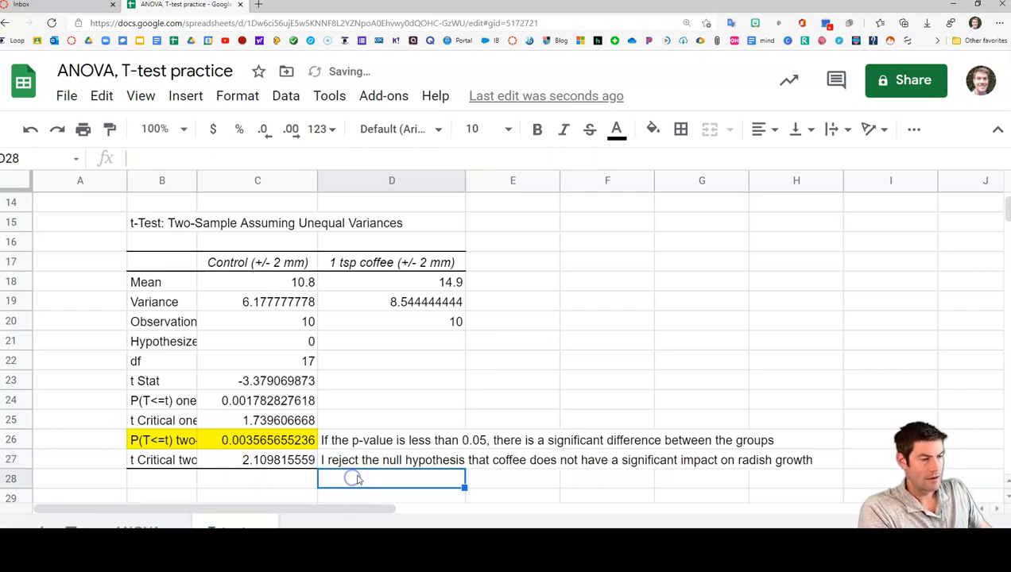
pyautogui.write('I accep')
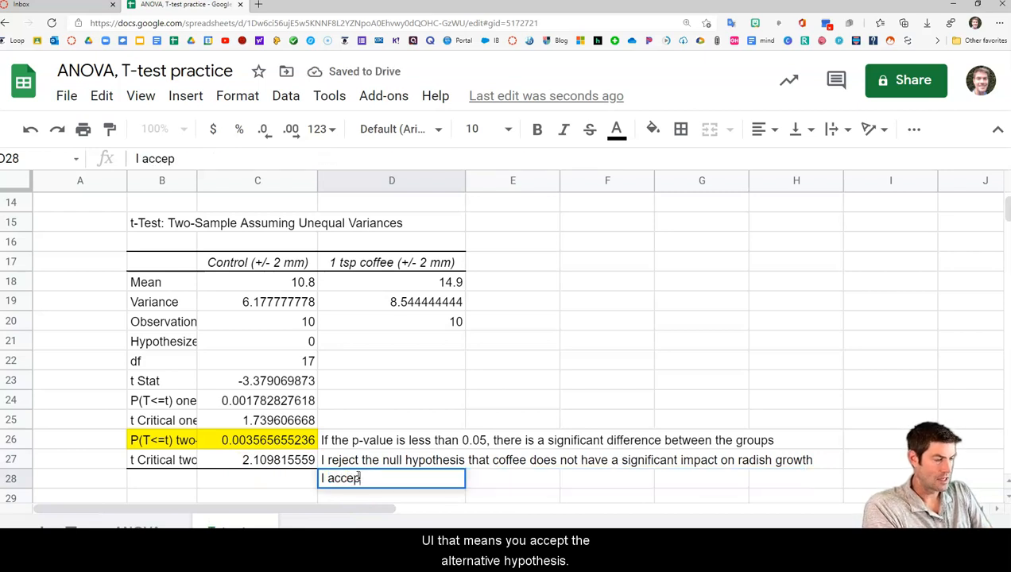
pyautogui.write('t the alter')
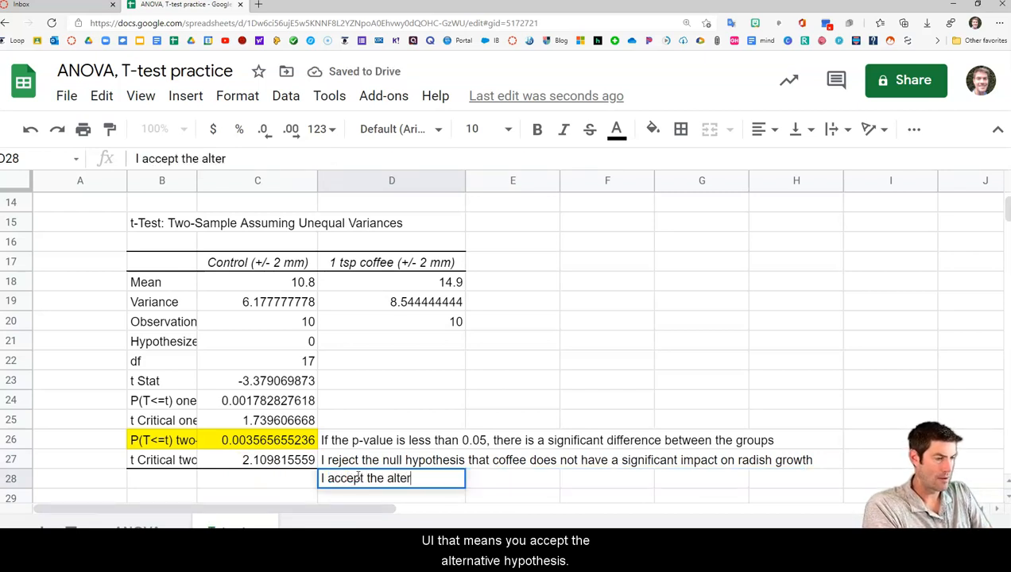
pyautogui.write('native hypothesuis')
pyautogui.press('BackSpace')
pyautogui.press('BackSpace')
pyautogui.press('BackSpace')
pyautogui.write('is')
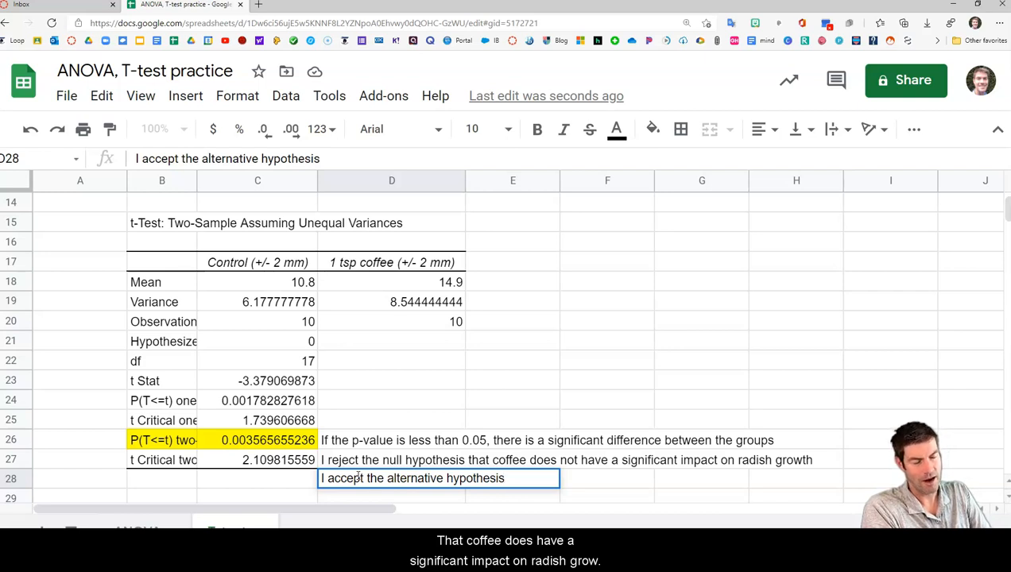
pyautogui.write('that sofee')
pyautogui.press('BackSpace')
pyautogui.press('BackSpace')
pyautogui.write('fee has a signifivcant')
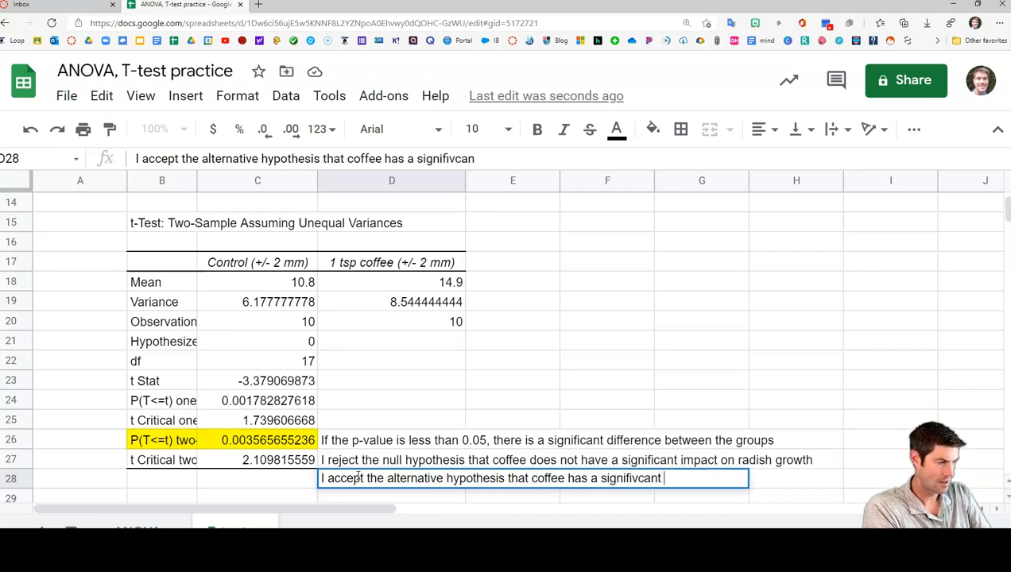
pyautogui.press('BackSpace')
pyautogui.press('BackSpace')
pyautogui.press('BackSpace')
pyautogui.press('BackSpace')
pyautogui.press('BackSpace')
pyautogui.press('BackSpace')
pyautogui.write('csnt')
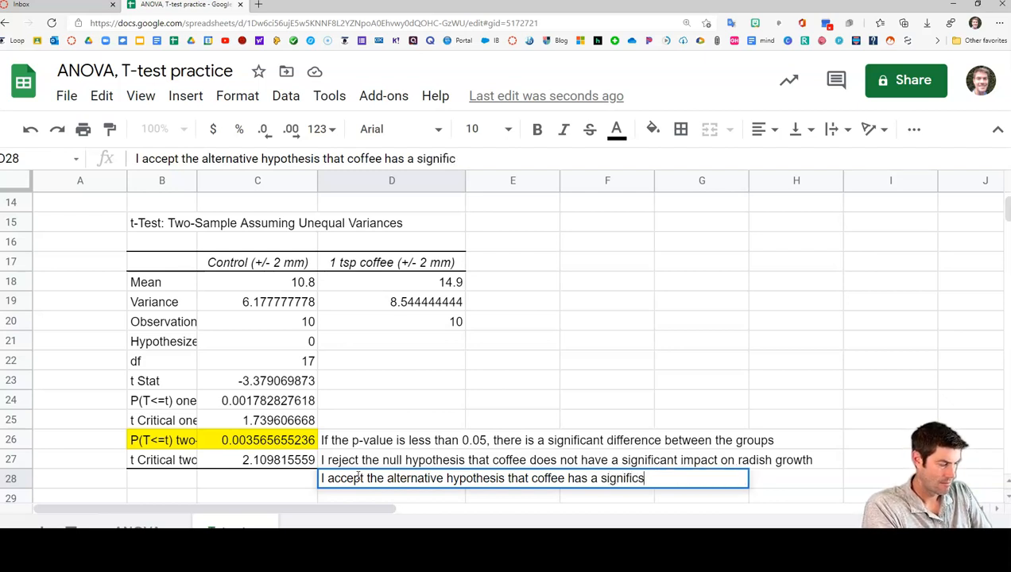
pyautogui.press('BackSpace')
pyautogui.press('BackSpace')
pyautogui.press('BackSpace')
pyautogui.press('BackSpace')
pyautogui.write('ant imp')
pyautogui.press('BackSpace')
pyautogui.press('BackSpace')
pyautogui.write('mpact on ra')
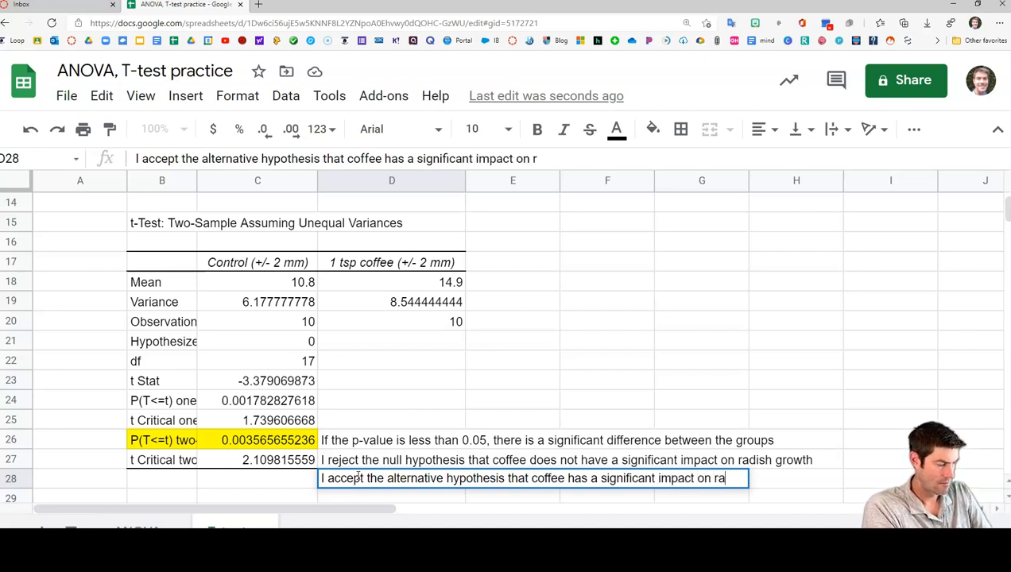
pyautogui.write('dish growth.')
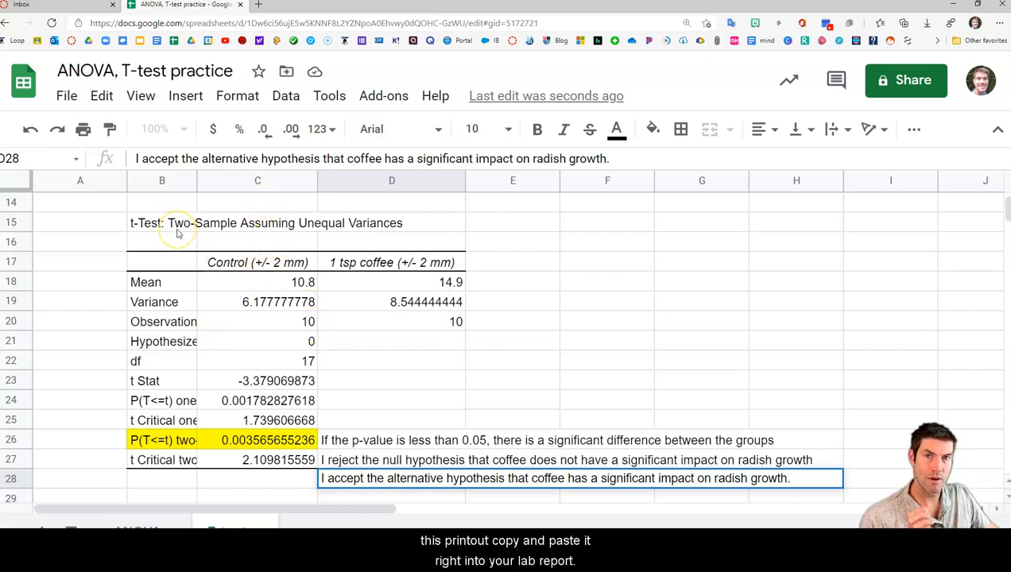
pyautogui.scroll(3, 429, 326)
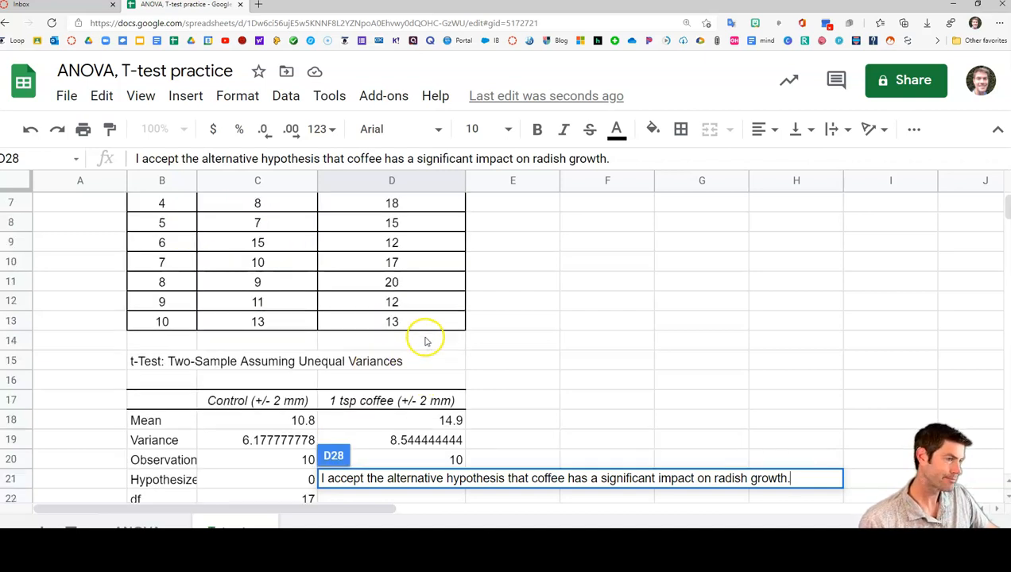
pyautogui.scroll(3, 426, 342)
pyautogui.scroll(-1, 430, 343)
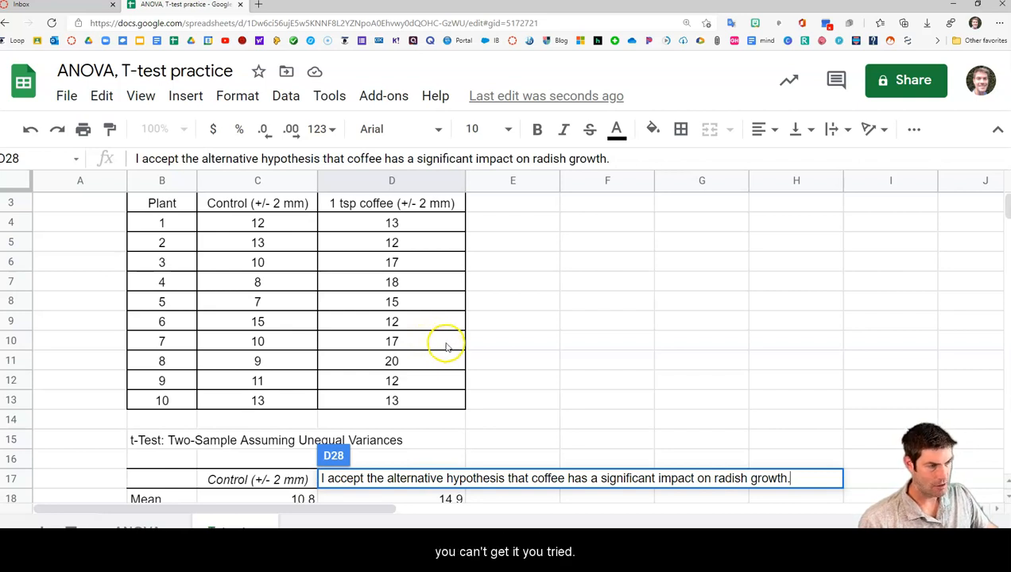
pyautogui.click(493, 363)
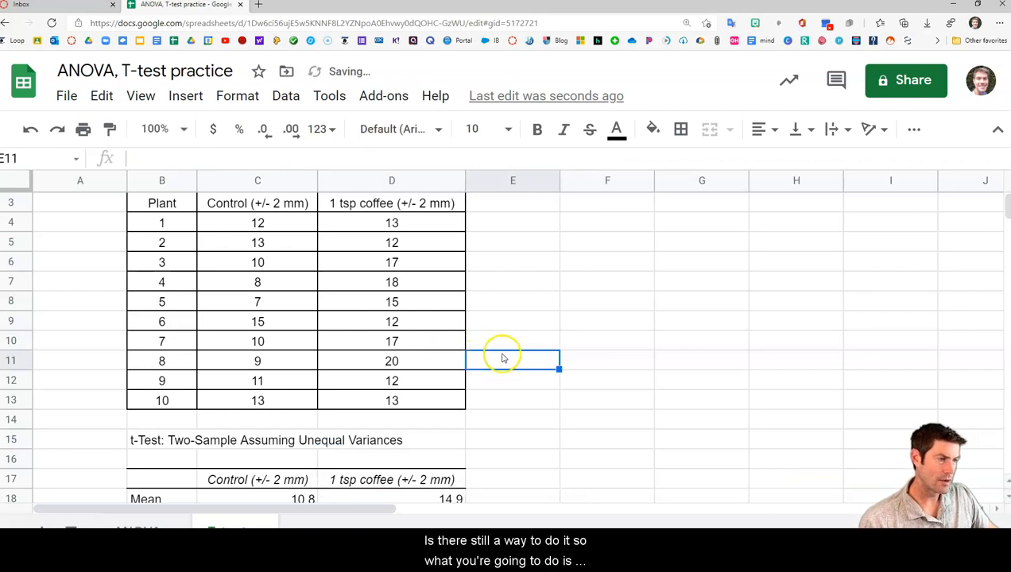
# - Insert the statistical T.TEST function in cell E10 beside the plant data table
pyautogui.scroll(1, 488, 350)
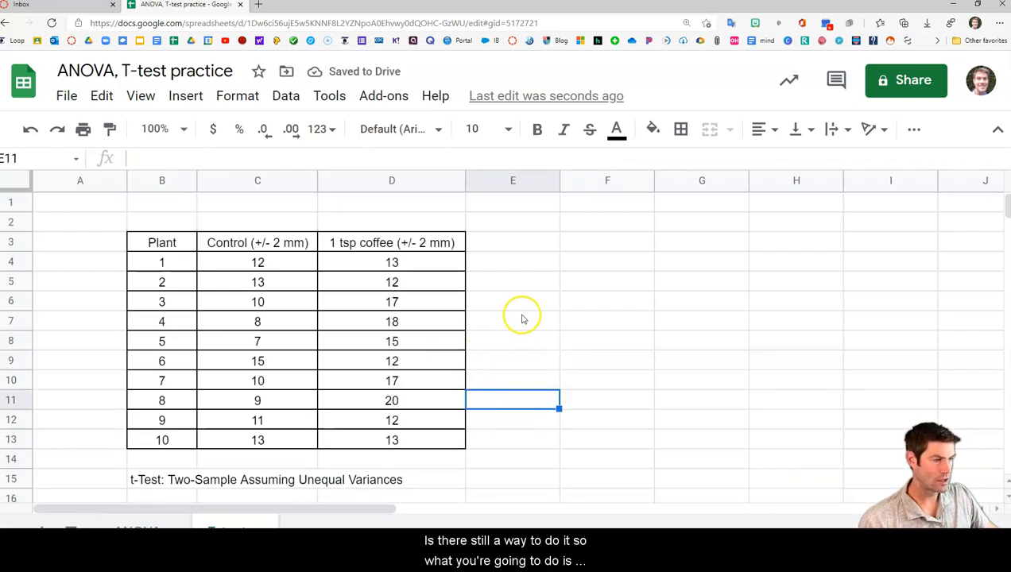
pyautogui.click(553, 375)
pyautogui.click(572, 388)
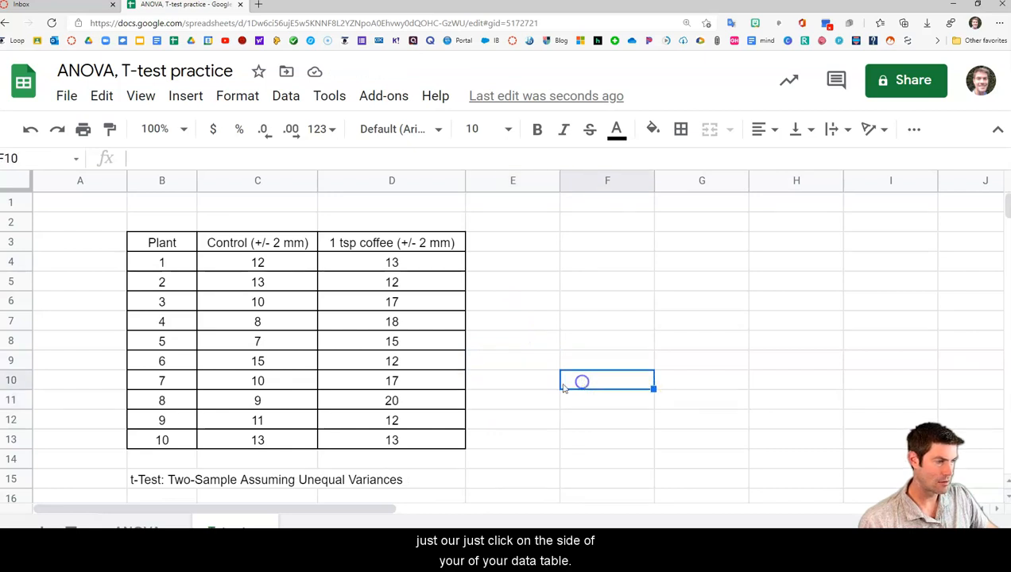
pyautogui.click(513, 381)
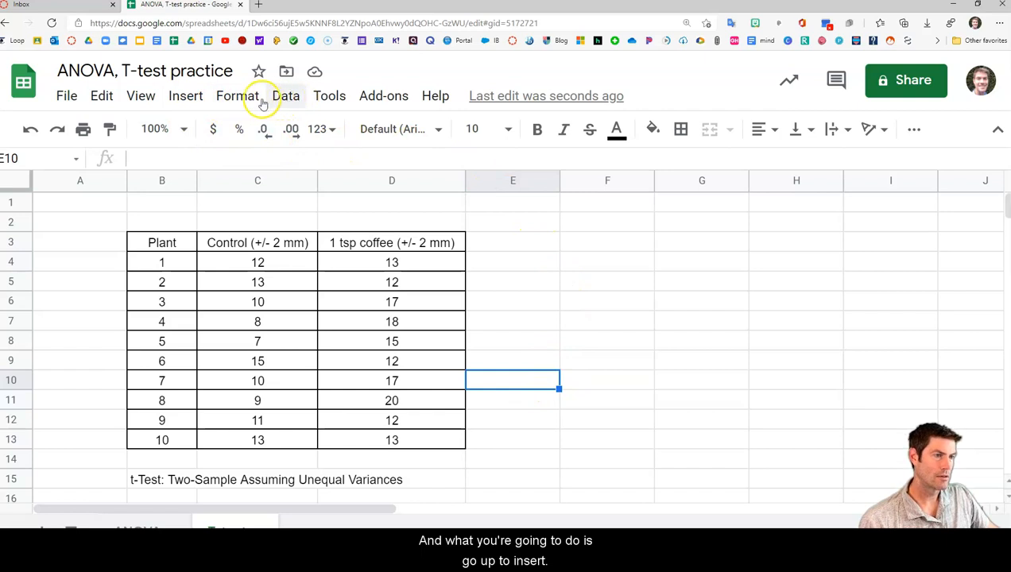
pyautogui.click(189, 102)
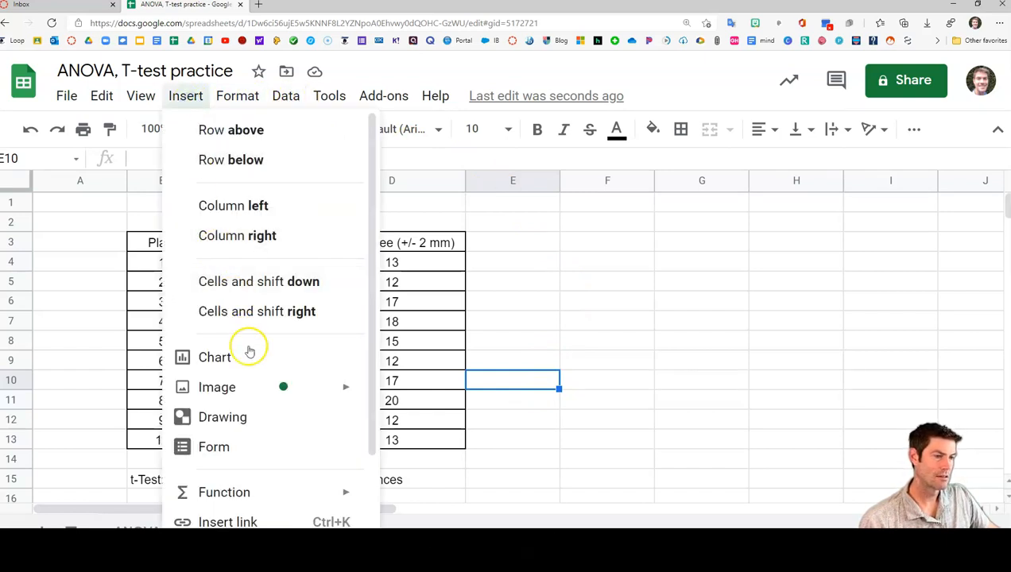
pyautogui.click(267, 493)
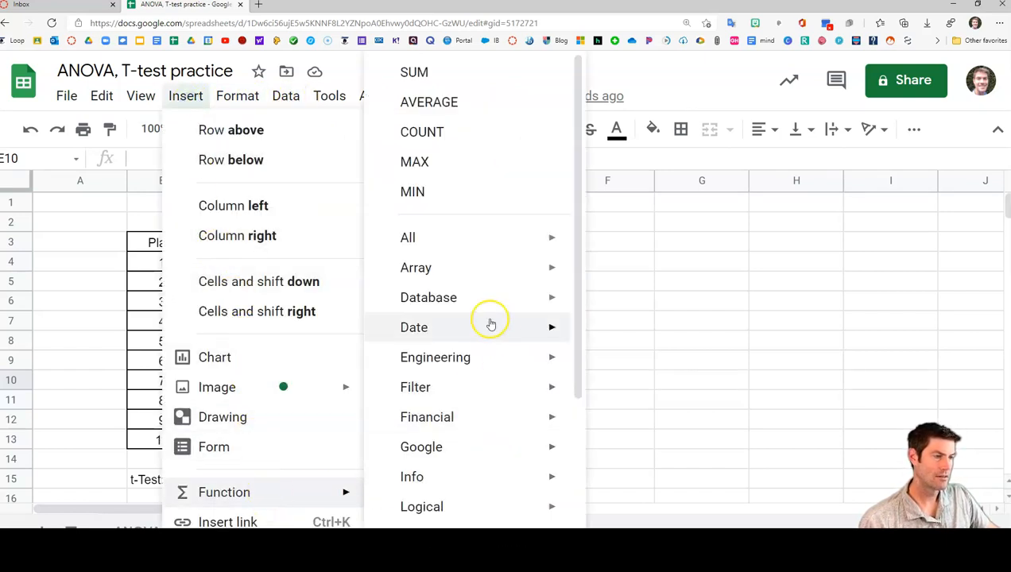
pyautogui.moveTo(436, 427)
pyautogui.scroll(-5, 435, 427)
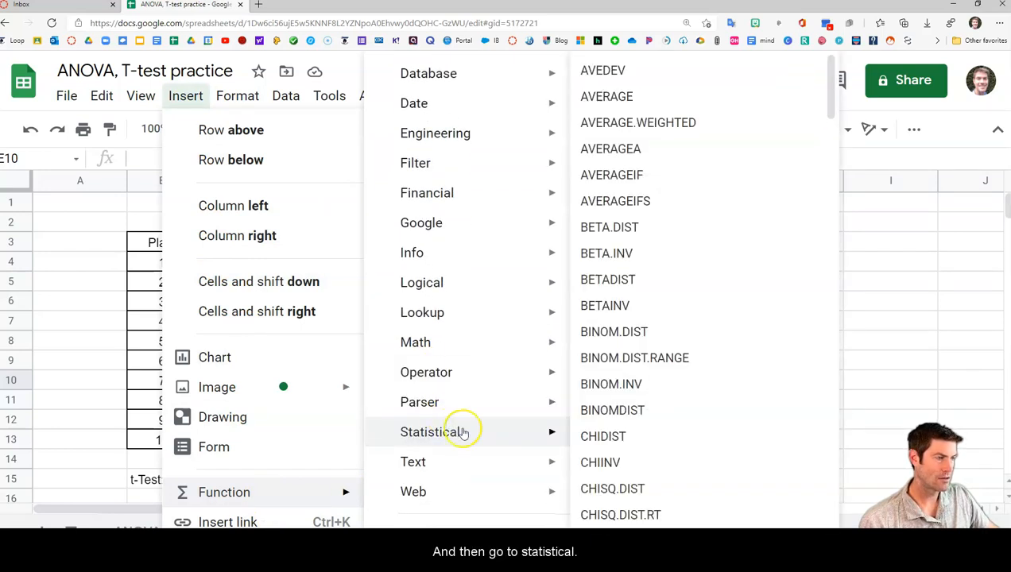
pyautogui.scroll(-8, 650, 422)
pyautogui.scroll(-7, 650, 422)
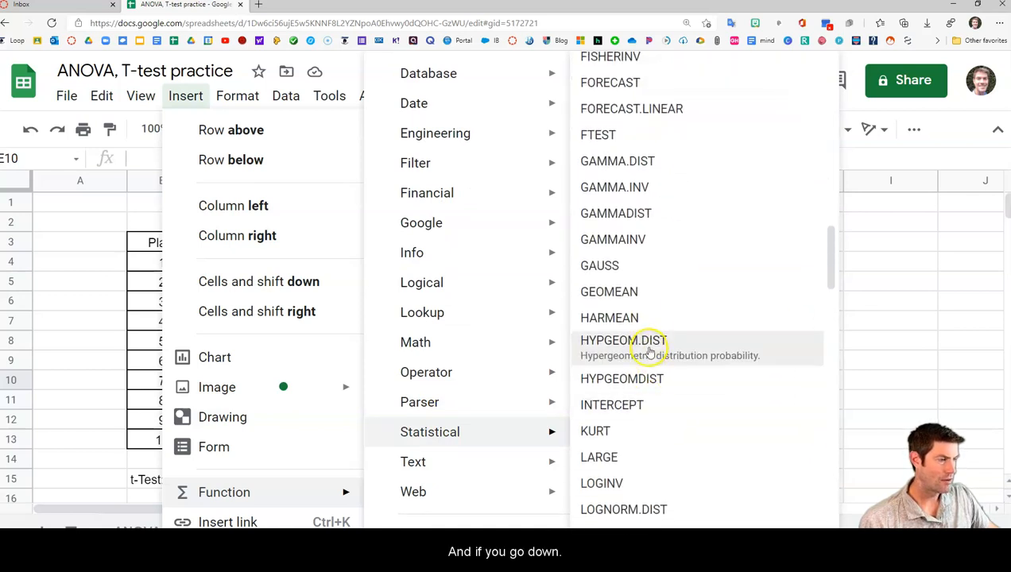
pyautogui.scroll(-10, 649, 365)
pyautogui.scroll(-10, 649, 376)
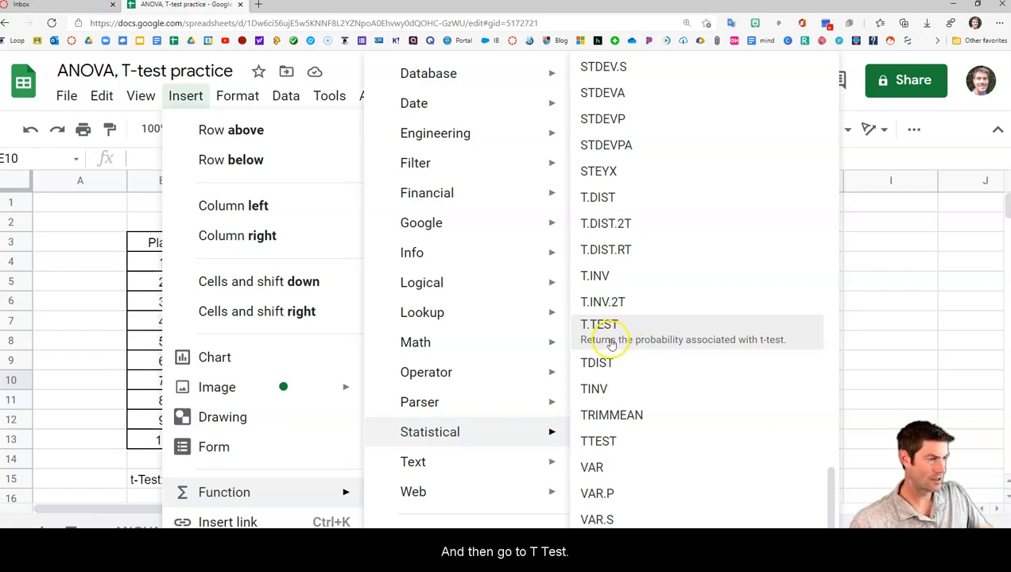
pyautogui.click(610, 334)
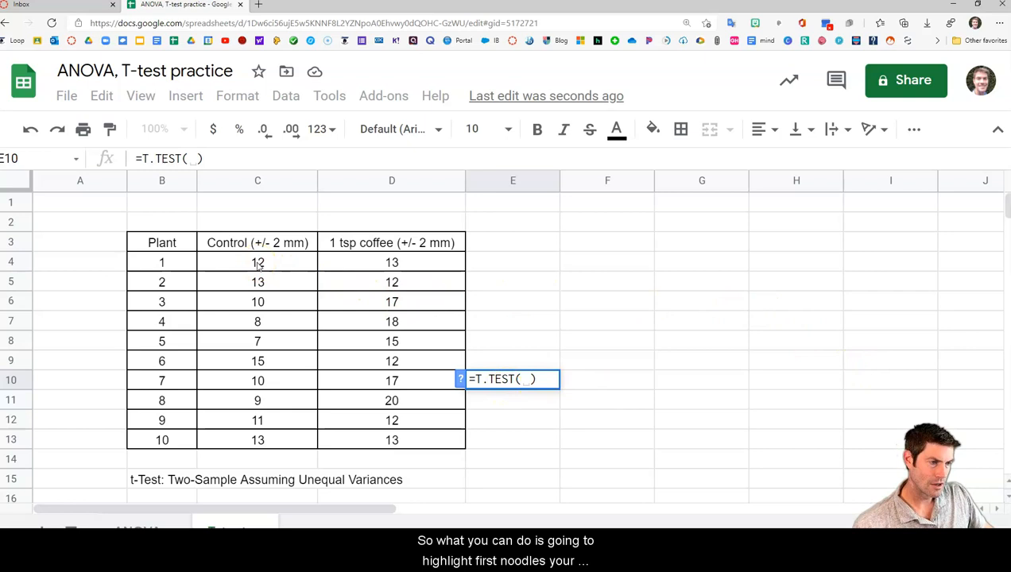
# - Complete the T.TEST formula in E10 with ranges C4:C13 and D4:D13, tails 2 and type 2, and decline the suggested autofill
pyautogui.moveTo(258, 266); pyautogui.dragTo(264, 435)
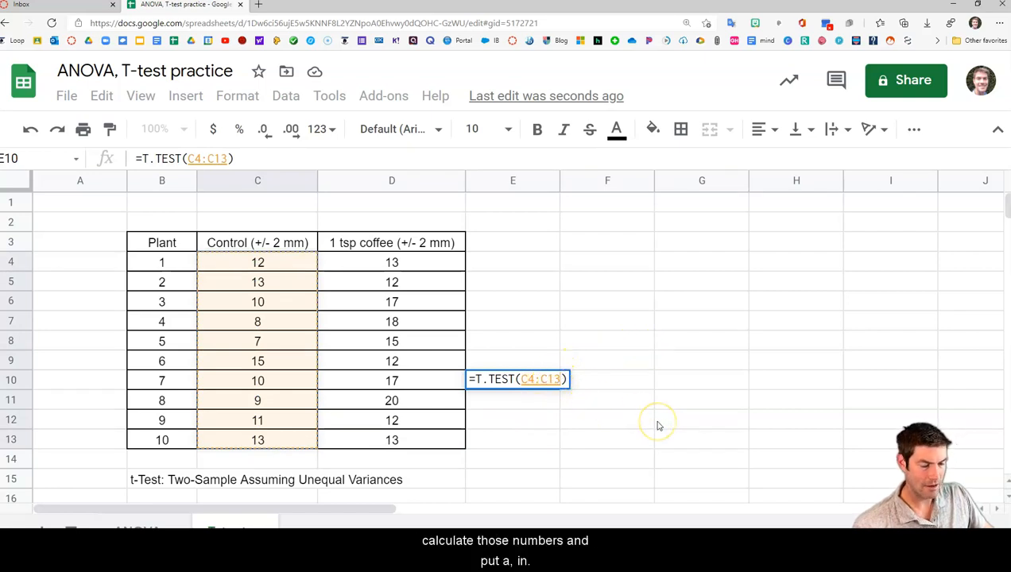
pyautogui.write(',')
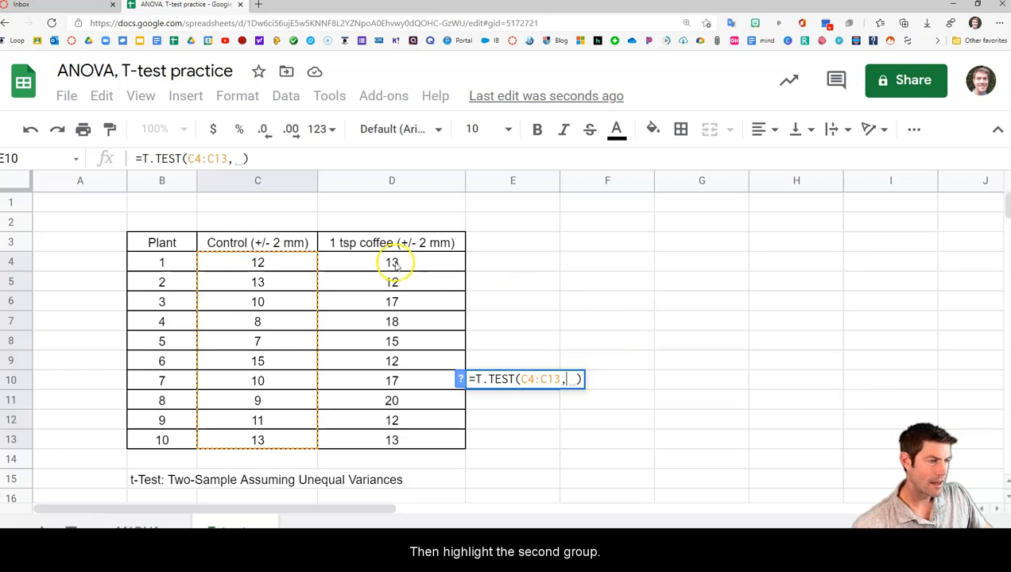
pyautogui.moveTo(393, 267); pyautogui.dragTo(400, 445)
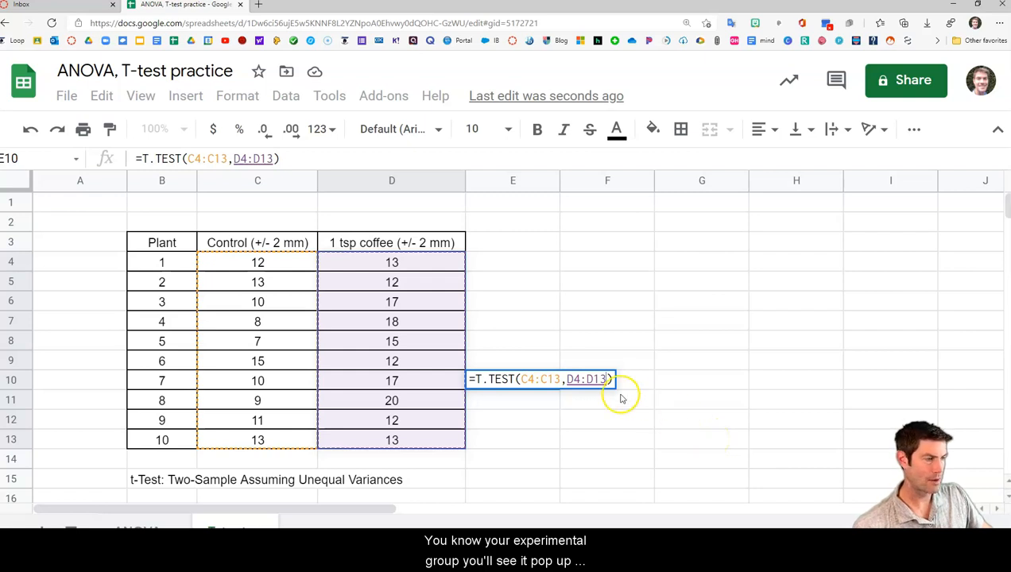
pyautogui.write(', ')
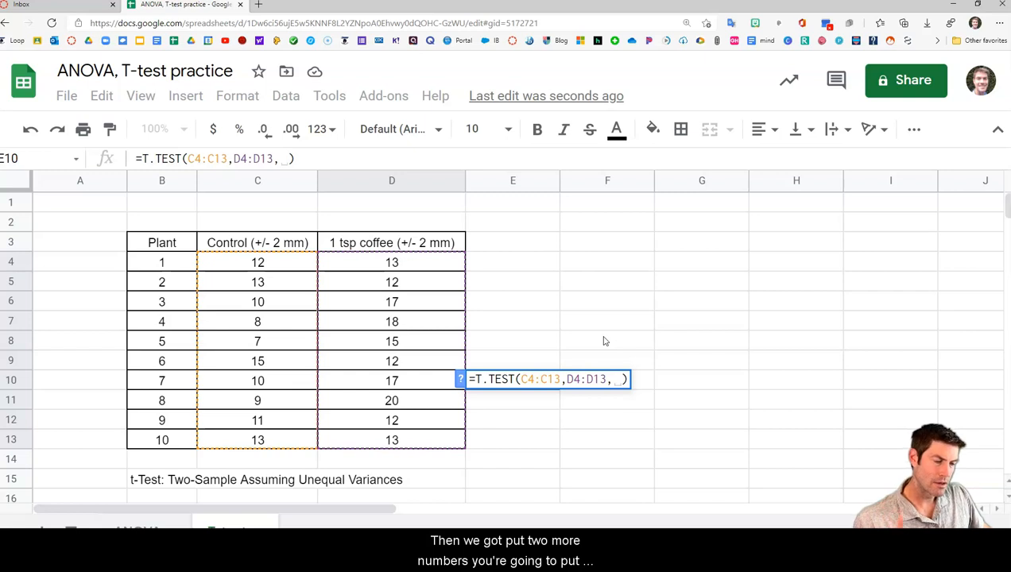
pyautogui.write('2')
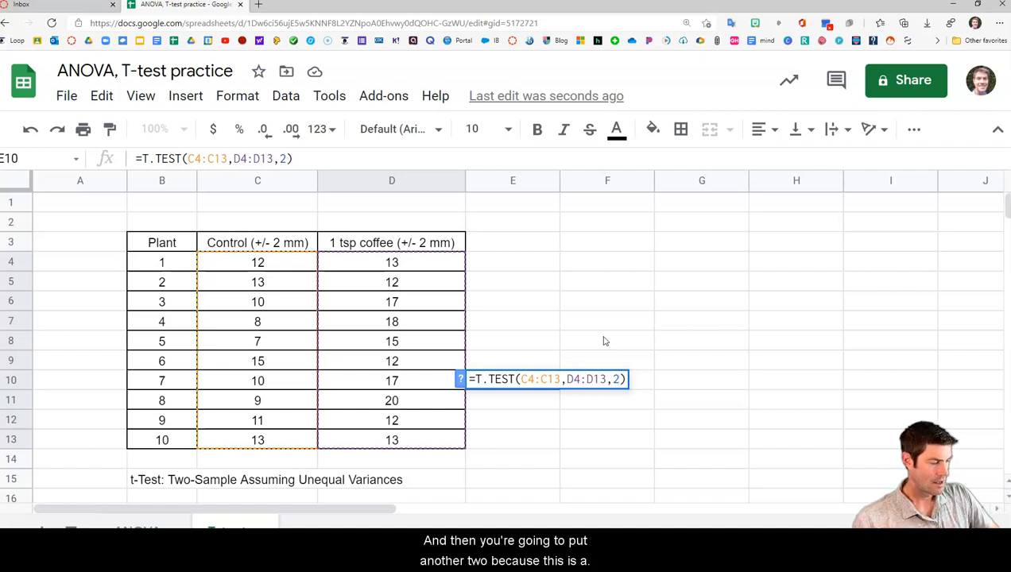
pyautogui.write(',2')
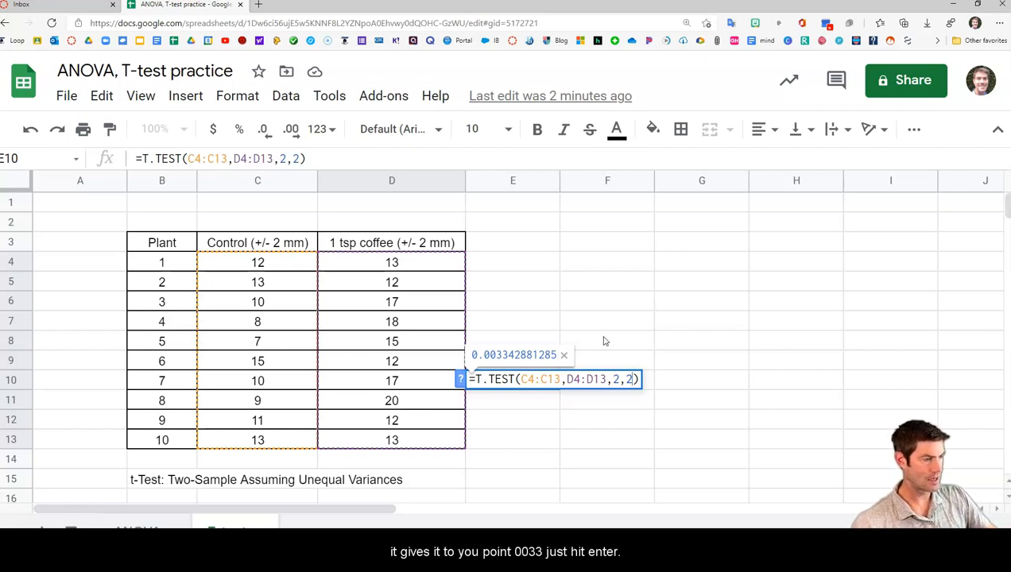
pyautogui.press('Return')
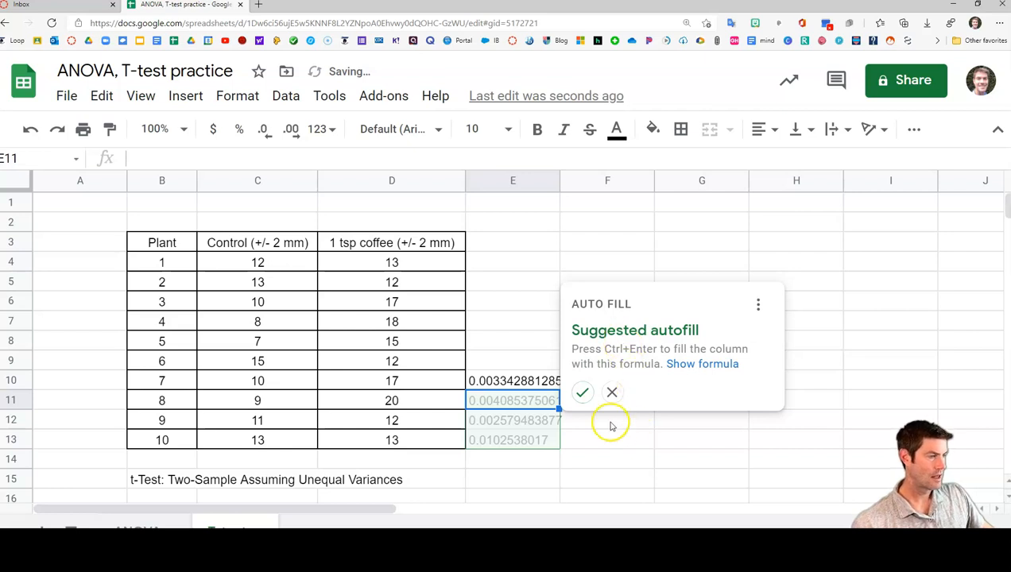
pyautogui.click(613, 392)
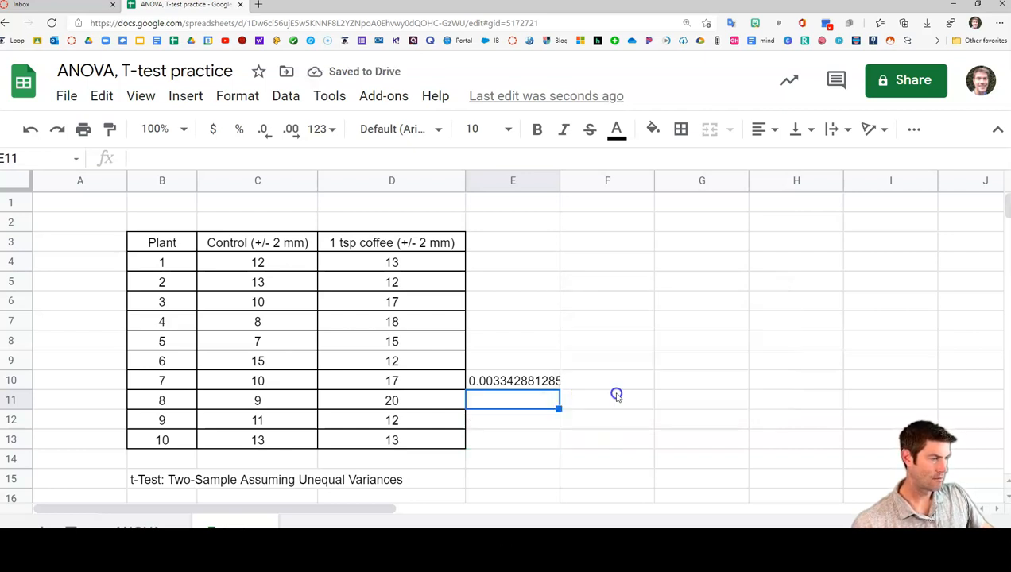
# - Widen column E to fit the full T.TEST result and enter the label "p-value" above it in E9
pyautogui.moveTo(558, 180); pyautogui.dragTo(580, 181)
pyautogui.click(643, 401)
pyautogui.click(548, 376)
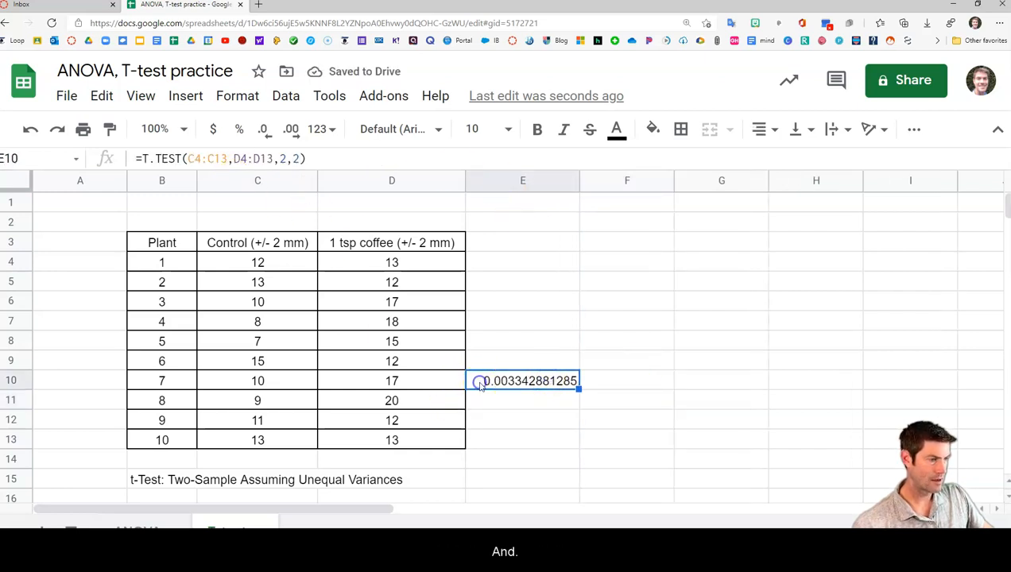
pyautogui.click(520, 361)
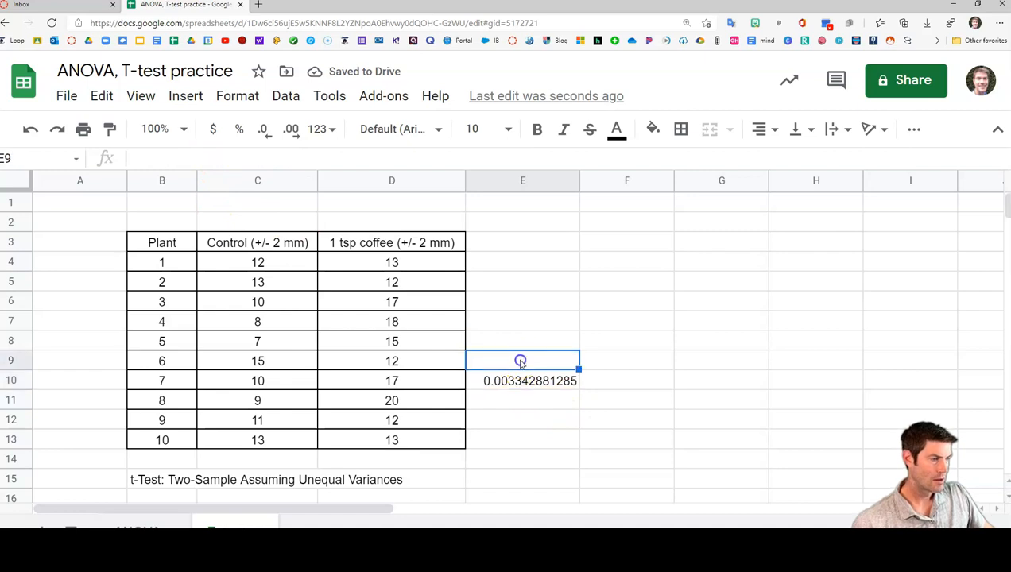
pyautogui.write('p-value')
pyautogui.click(596, 459)
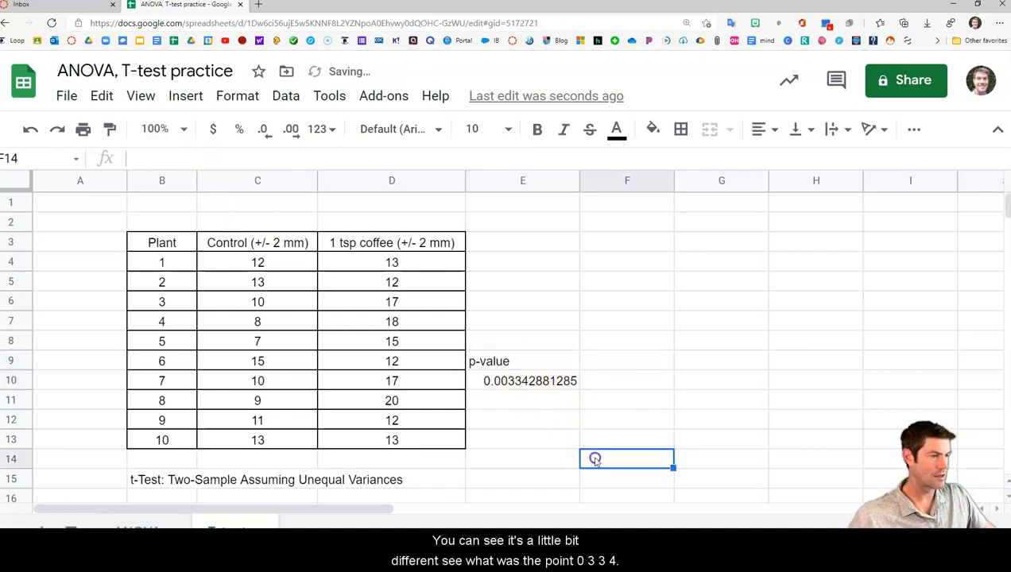
# - Compare the highlighted two-tail p-value in the XLMiner output with the T.TEST result in E10
pyautogui.scroll(-4, 592, 434)
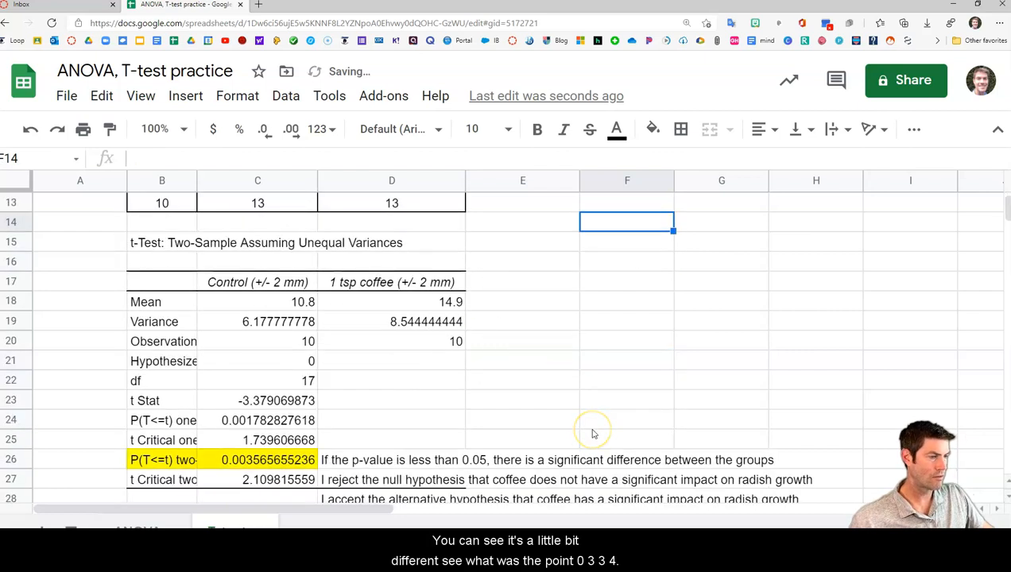
pyautogui.scroll(-2, 592, 433)
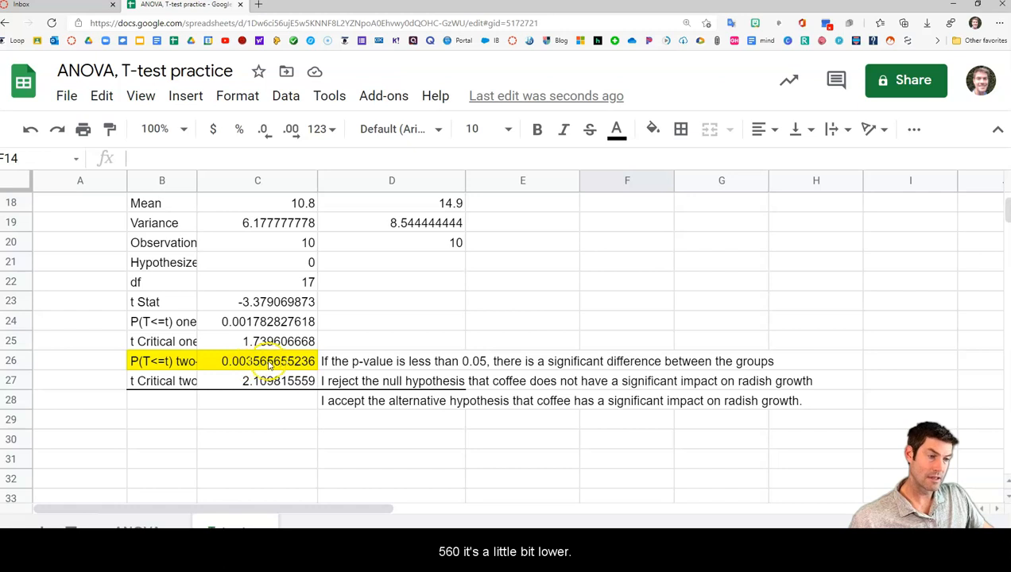
pyautogui.scroll(4, 542, 312)
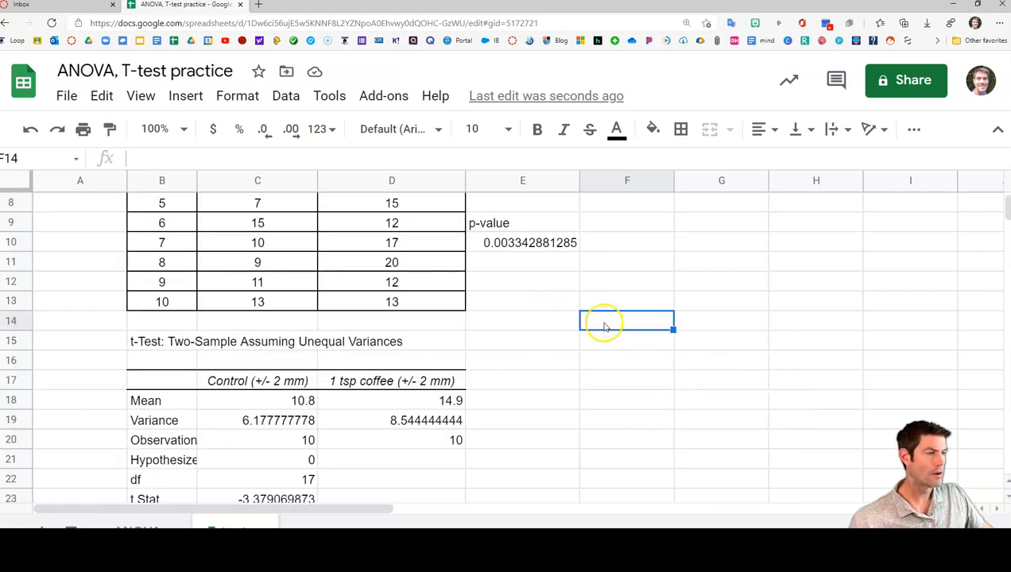
pyautogui.click(546, 243)
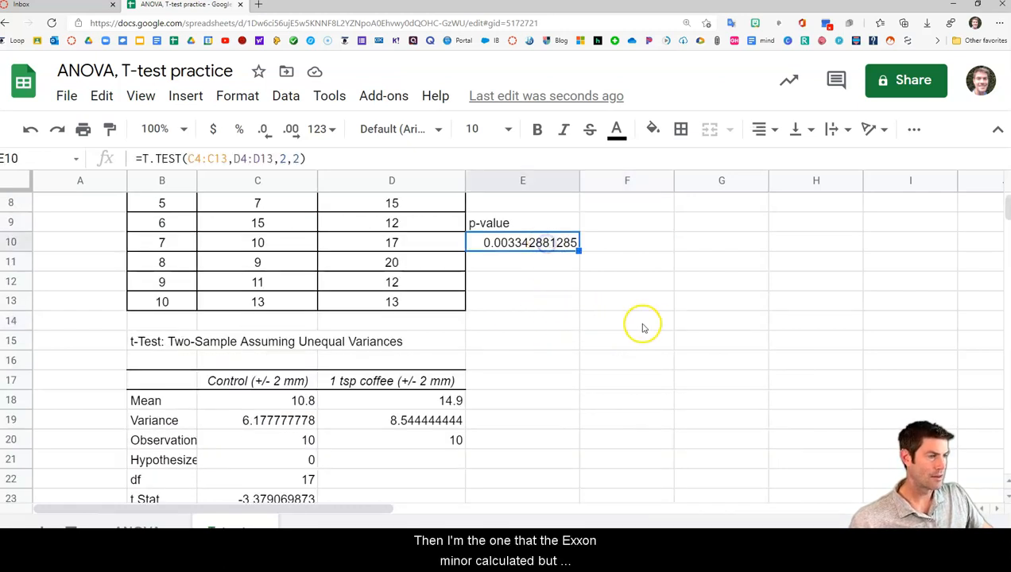